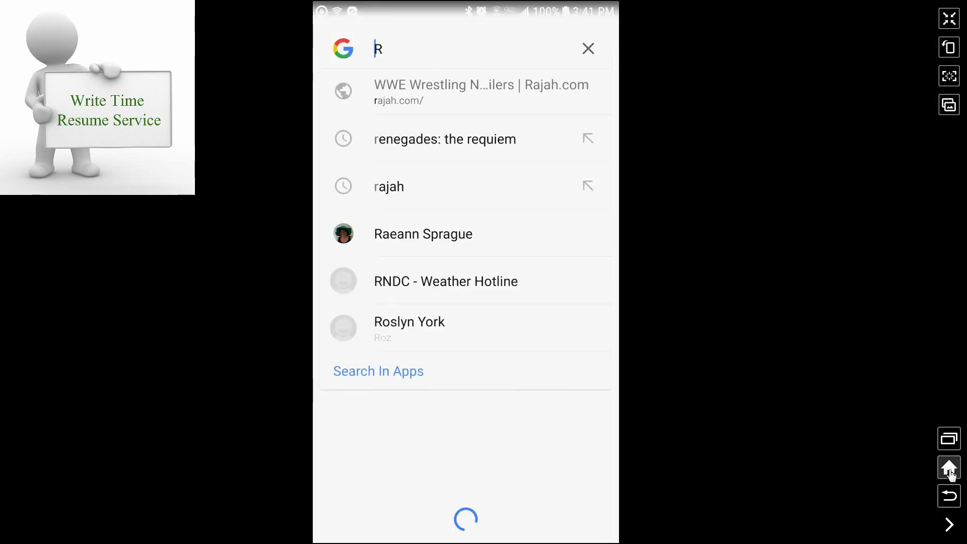
Go to the home screen and launch LinkedIn from the third page of the app drawer.
{"action": "left_click", "coordinate": [950, 469]}
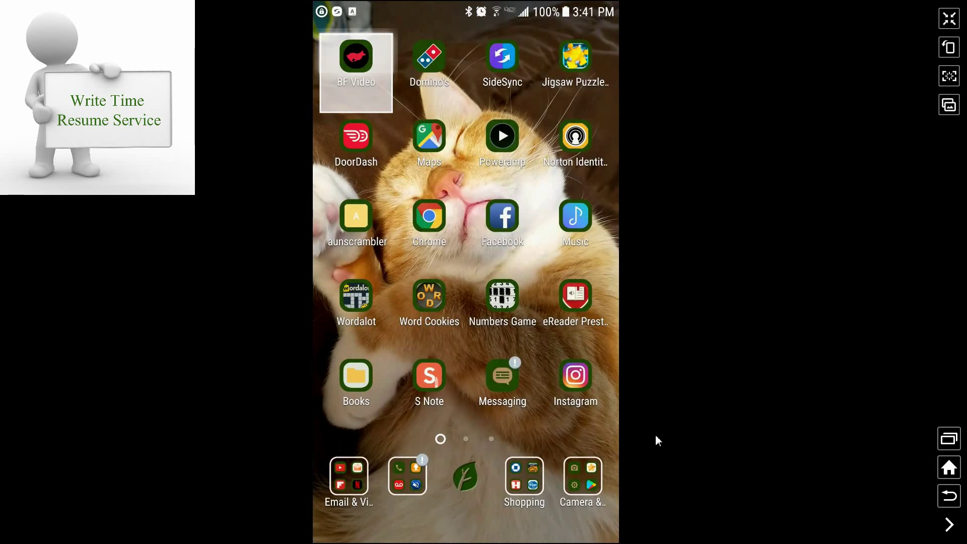
{"action": "left_click", "coordinate": [467, 487]}
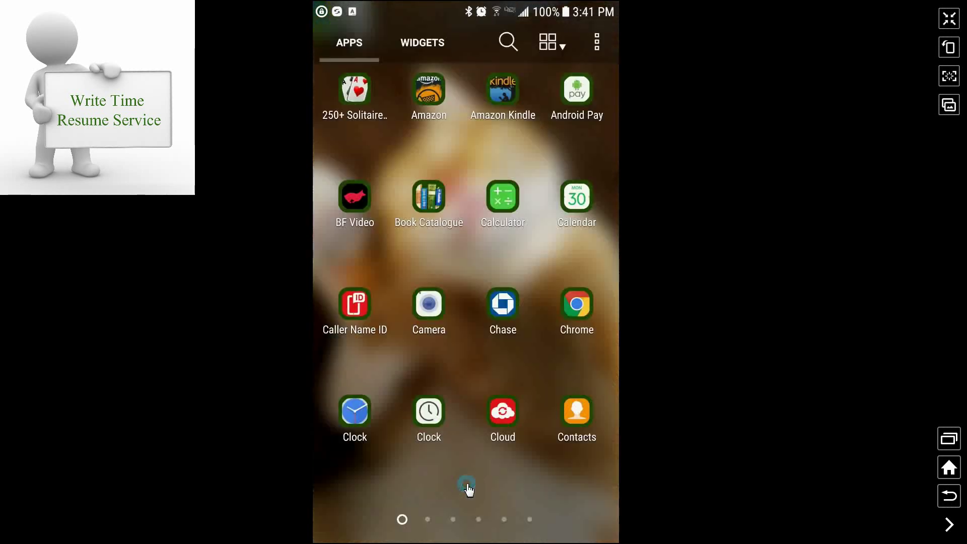
{"action": "left_click_drag", "start_coordinate": [555, 358], "coordinate": [452, 359]}
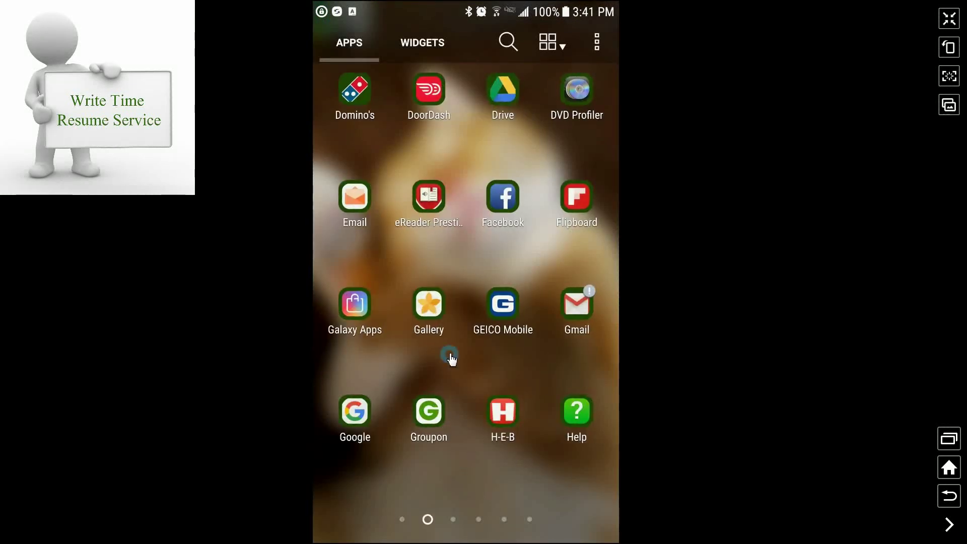
{"action": "left_click_drag", "start_coordinate": [546, 363], "coordinate": [270, 372]}
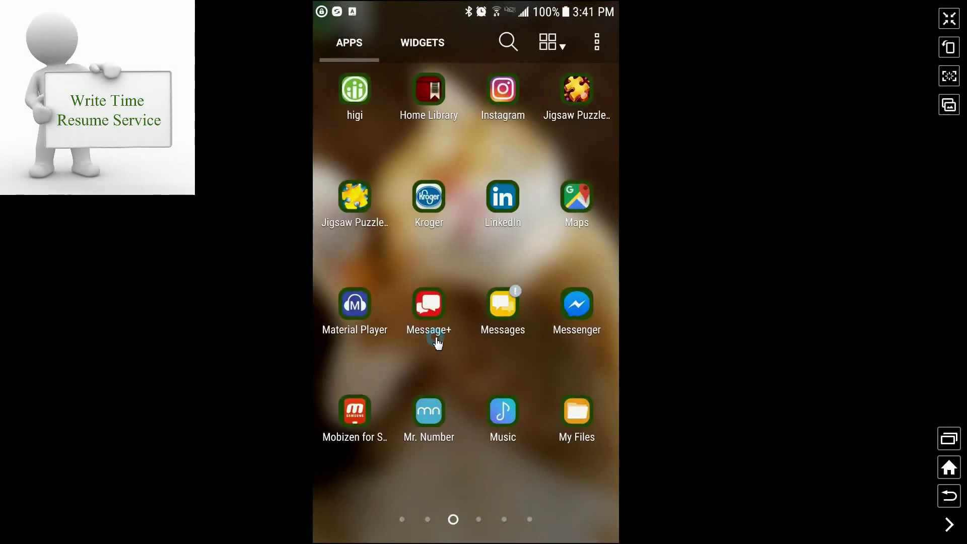
{"action": "left_click", "coordinate": [505, 208]}
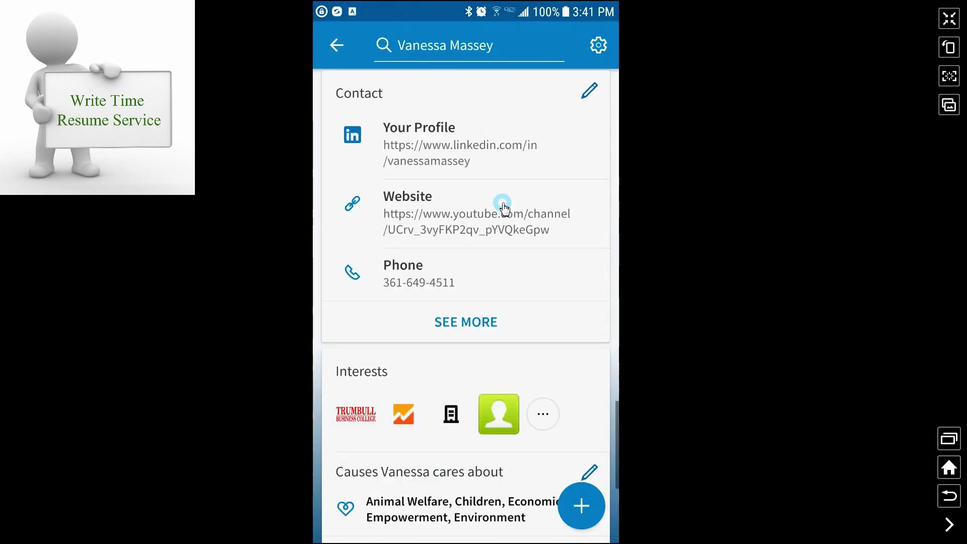
Return to Jobs, open your own profile and scroll down to Experience.
{"action": "left_click", "coordinate": [337, 48]}
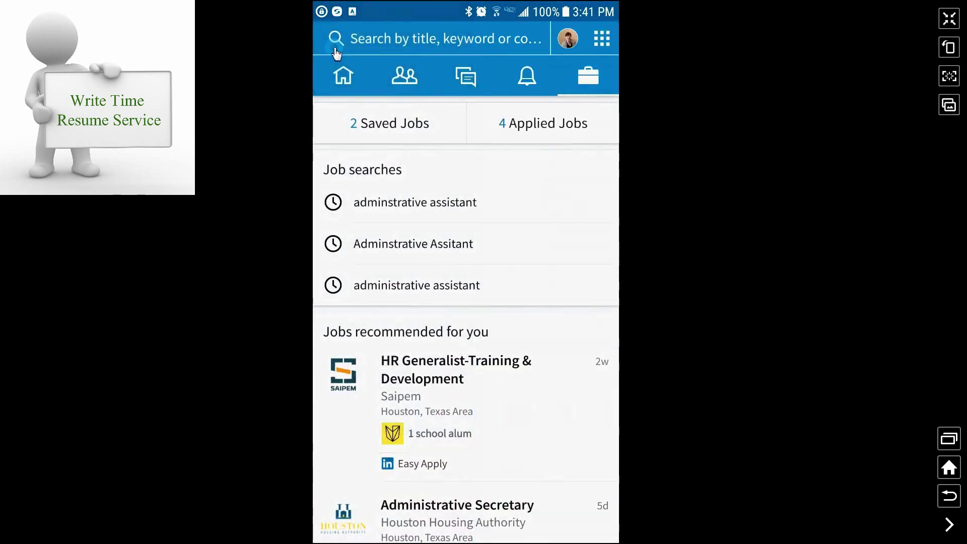
{"action": "left_click", "coordinate": [569, 39]}
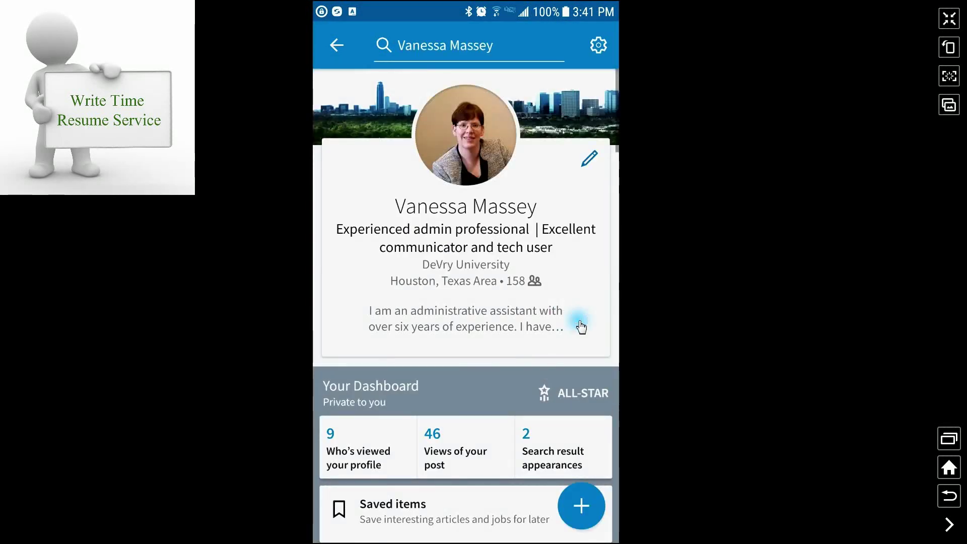
{"action": "left_click", "coordinate": [582, 321]}
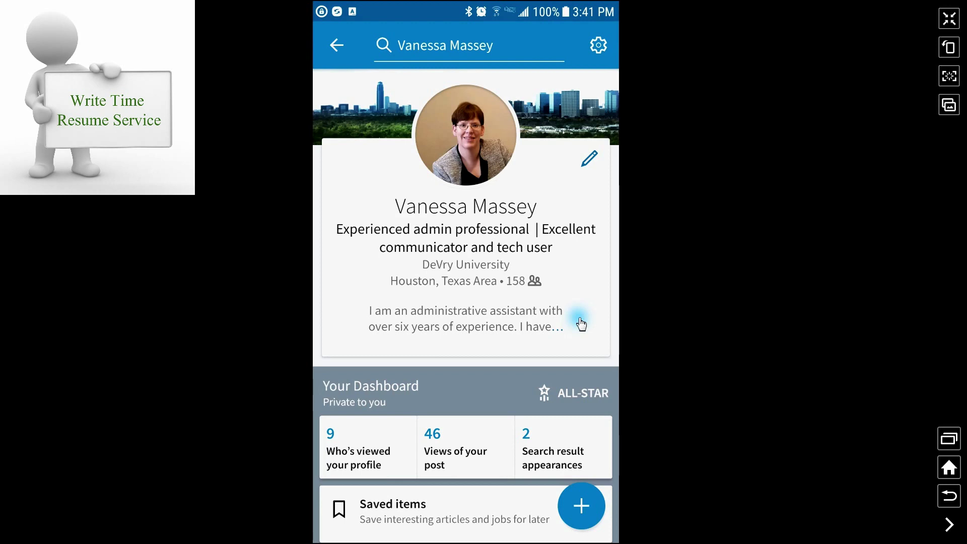
{"action": "left_click_drag", "start_coordinate": [581, 316], "coordinate": [579, 190]}
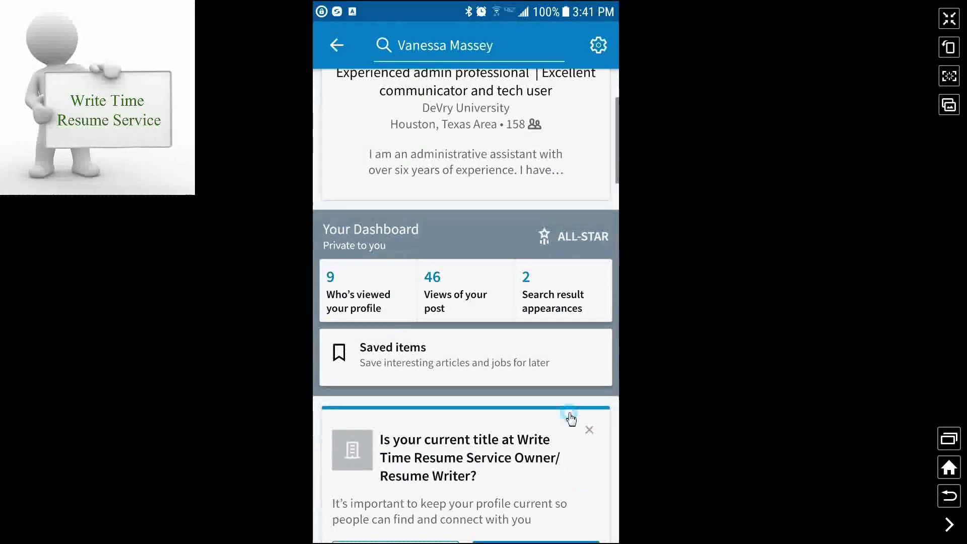
{"action": "left_click_drag", "start_coordinate": [540, 334], "coordinate": [561, 193]}
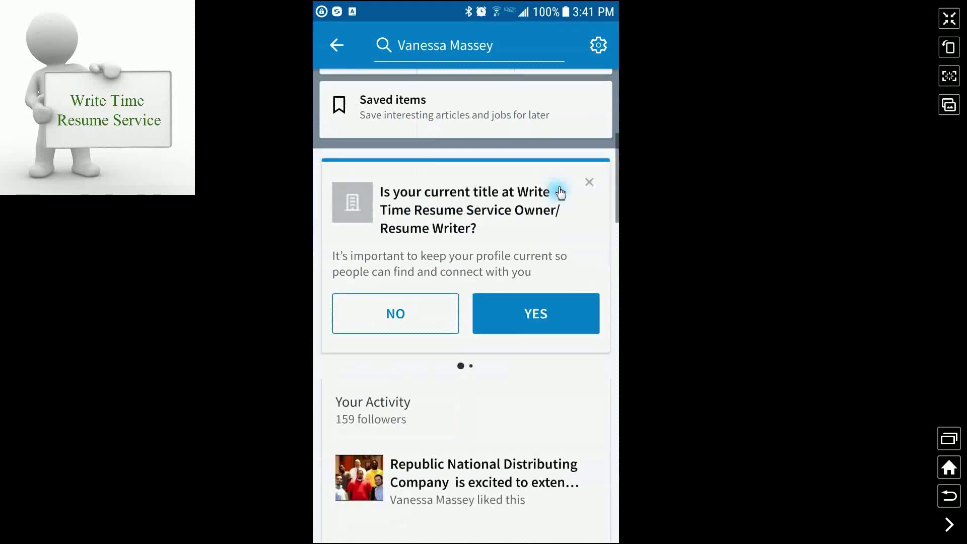
{"action": "left_click_drag", "start_coordinate": [521, 410], "coordinate": [559, 192]}
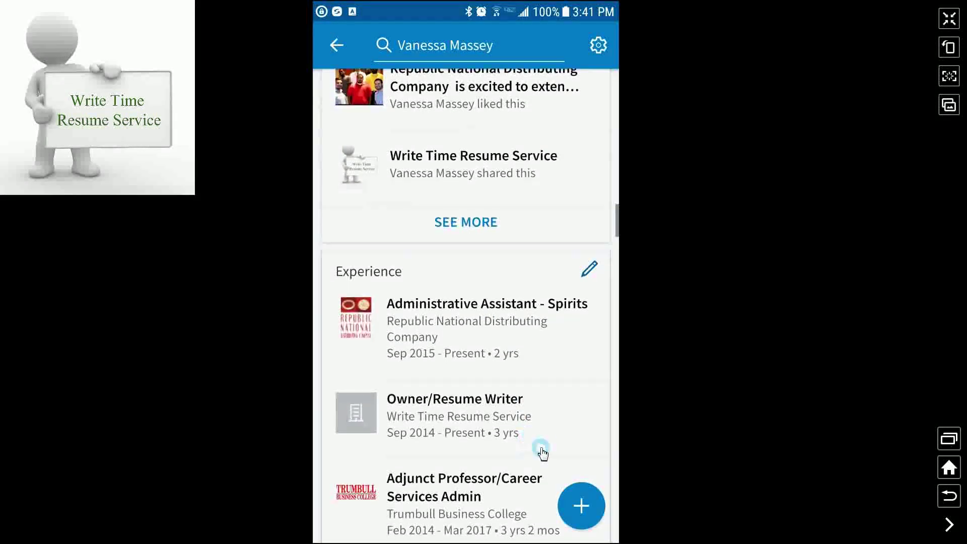
Scroll further through the profile's Education and Skills sections.
{"action": "left_click_drag", "start_coordinate": [583, 363], "coordinate": [576, 78]}
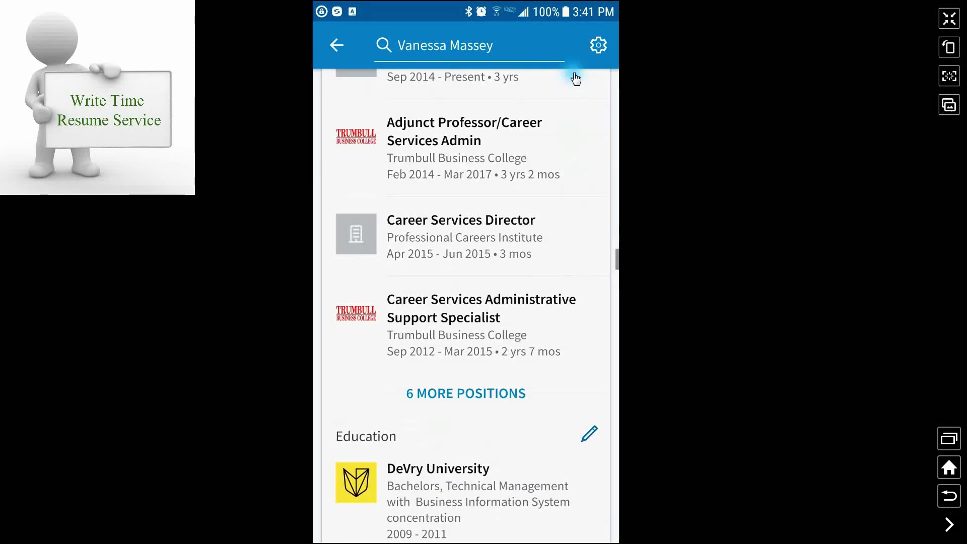
{"action": "left_click_drag", "start_coordinate": [536, 394], "coordinate": [550, 286]}
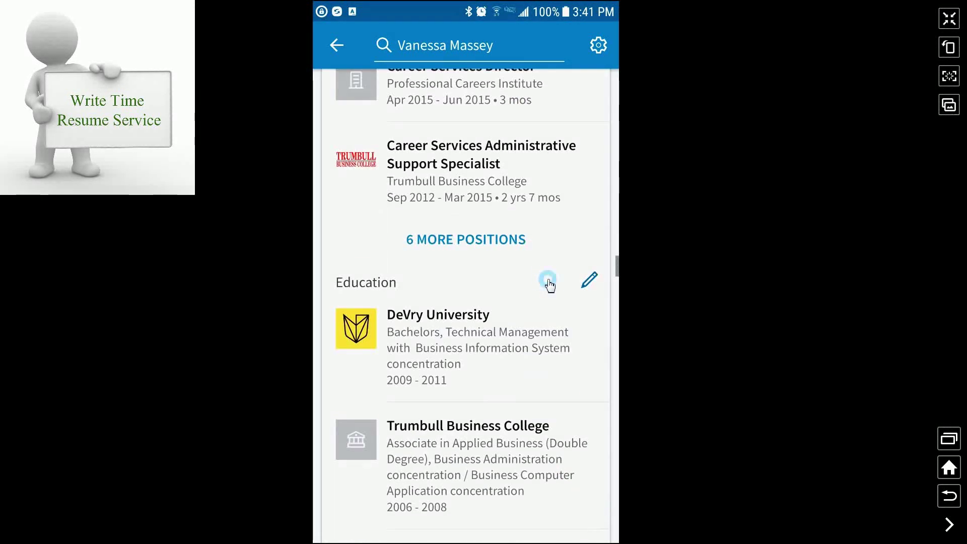
{"action": "left_click_drag", "start_coordinate": [492, 393], "coordinate": [514, 250]}
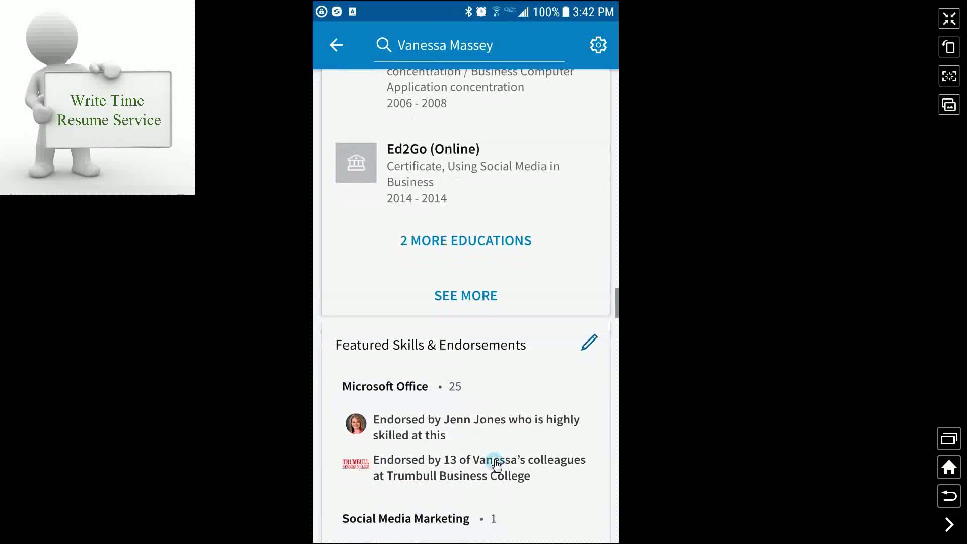
{"action": "left_click_drag", "start_coordinate": [497, 465], "coordinate": [513, 291]}
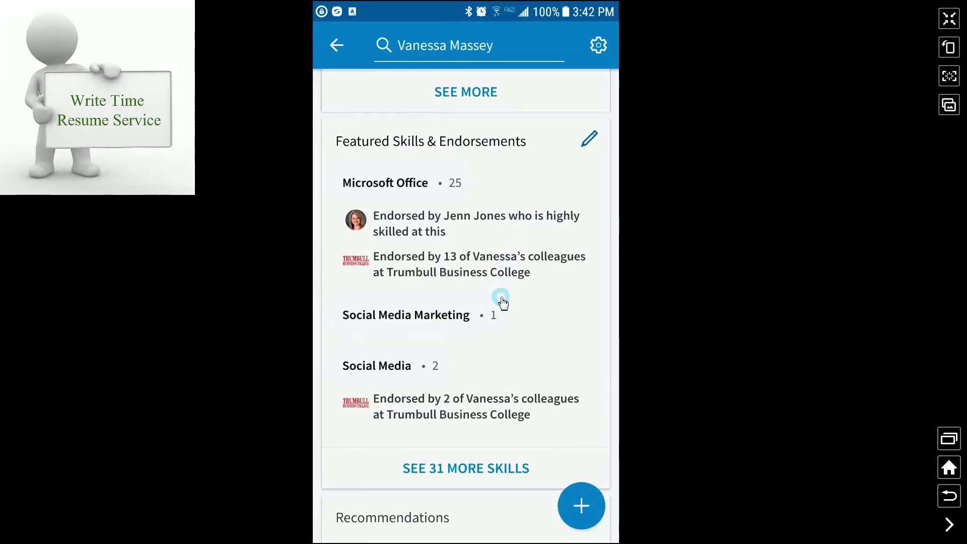
{"action": "left_click_drag", "start_coordinate": [494, 392], "coordinate": [494, 518]}
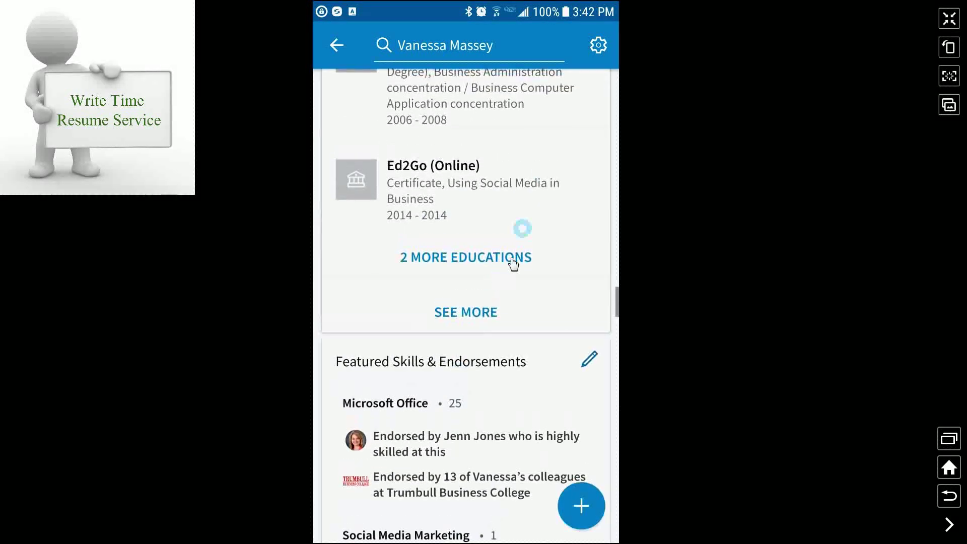
Scroll back up to the profile summary and dashboard, then return to Jobs.
{"action": "left_click_drag", "start_coordinate": [545, 180], "coordinate": [539, 438]}
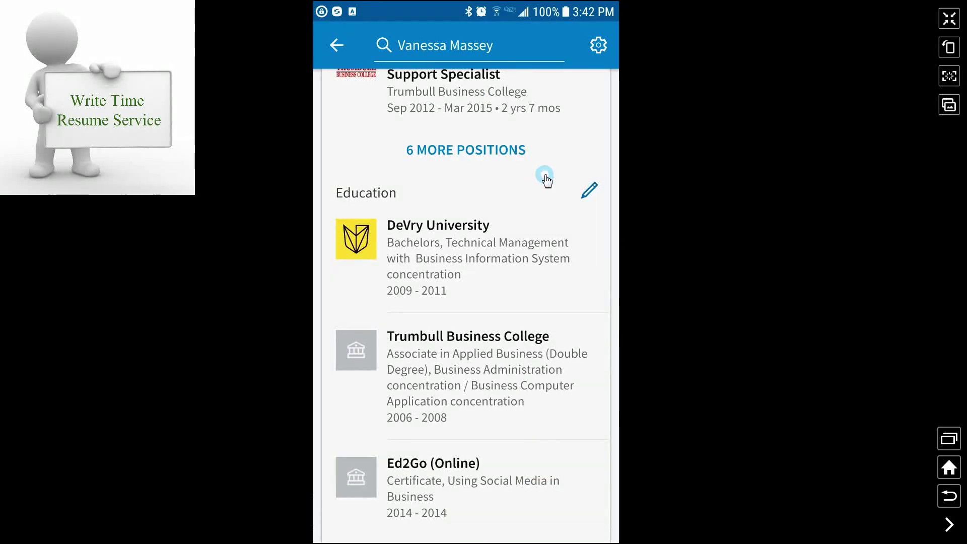
{"action": "left_click_drag", "start_coordinate": [544, 154], "coordinate": [518, 522]}
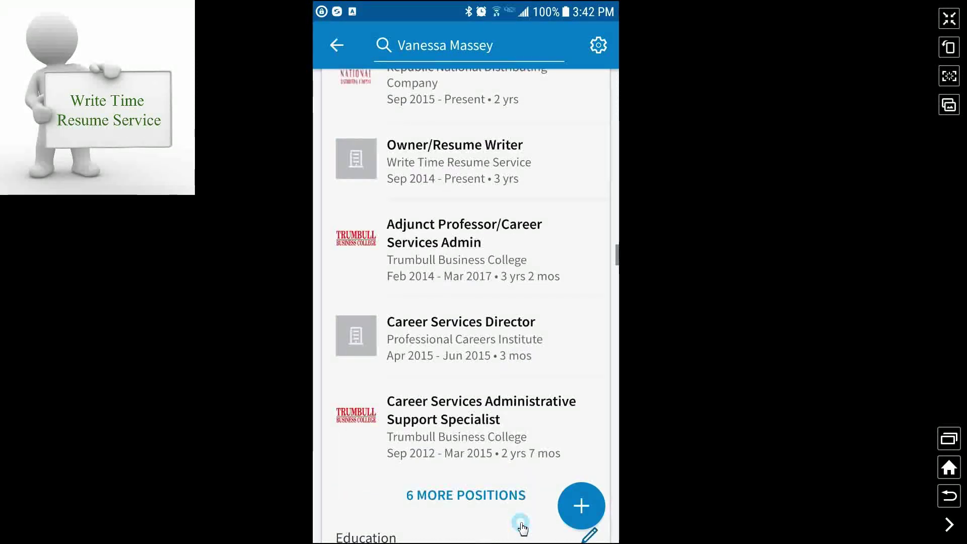
{"action": "left_click_drag", "start_coordinate": [588, 143], "coordinate": [568, 345]}
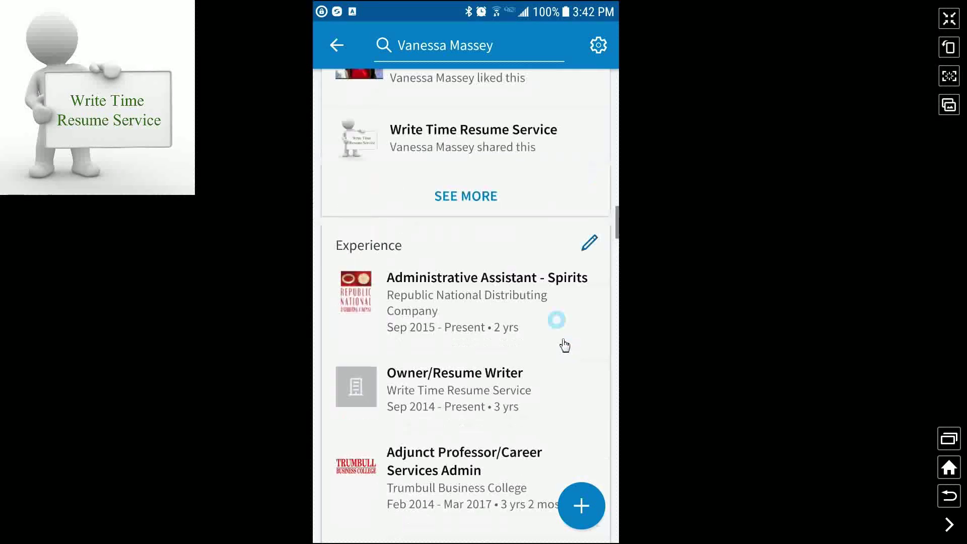
{"action": "left_click_drag", "start_coordinate": [558, 145], "coordinate": [545, 417]}
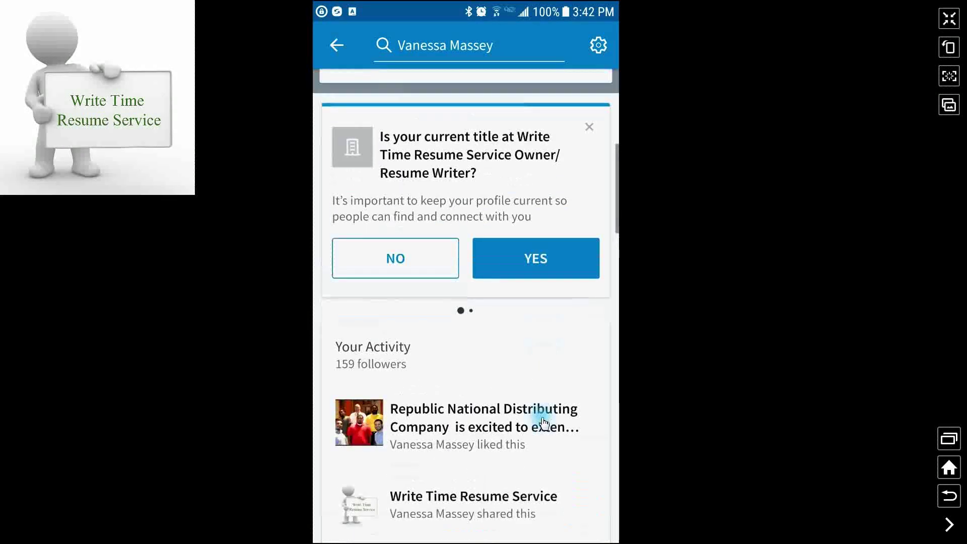
{"action": "left_click_drag", "start_coordinate": [516, 112], "coordinate": [508, 292]}
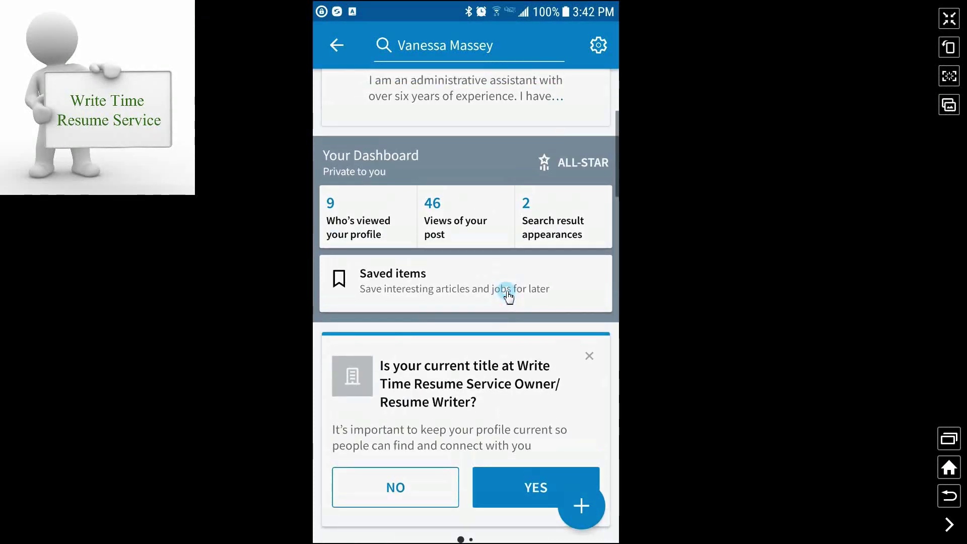
{"action": "left_click", "coordinate": [336, 46]}
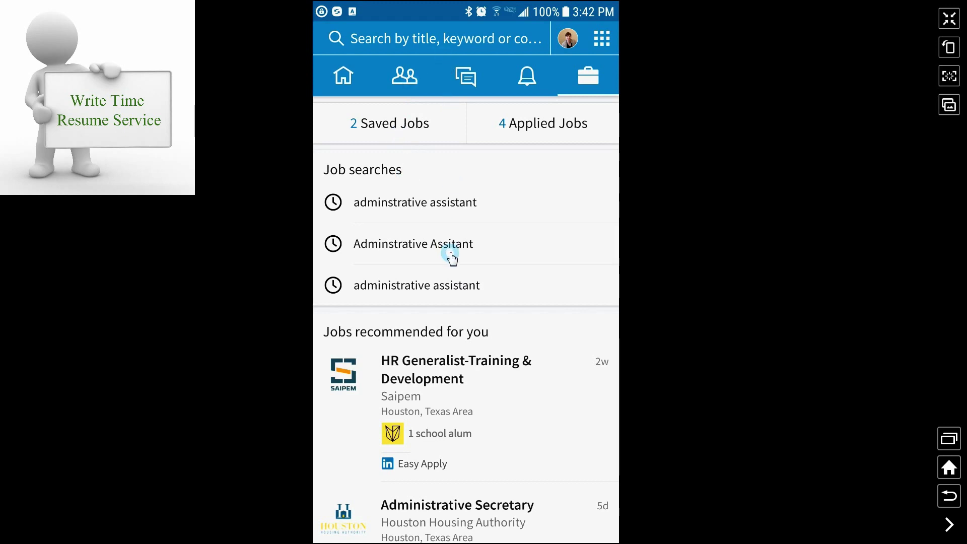
{"action": "left_click_drag", "start_coordinate": [511, 321], "coordinate": [512, 119]}
{"action": "left_click_drag", "start_coordinate": [510, 155], "coordinate": [509, 384]}
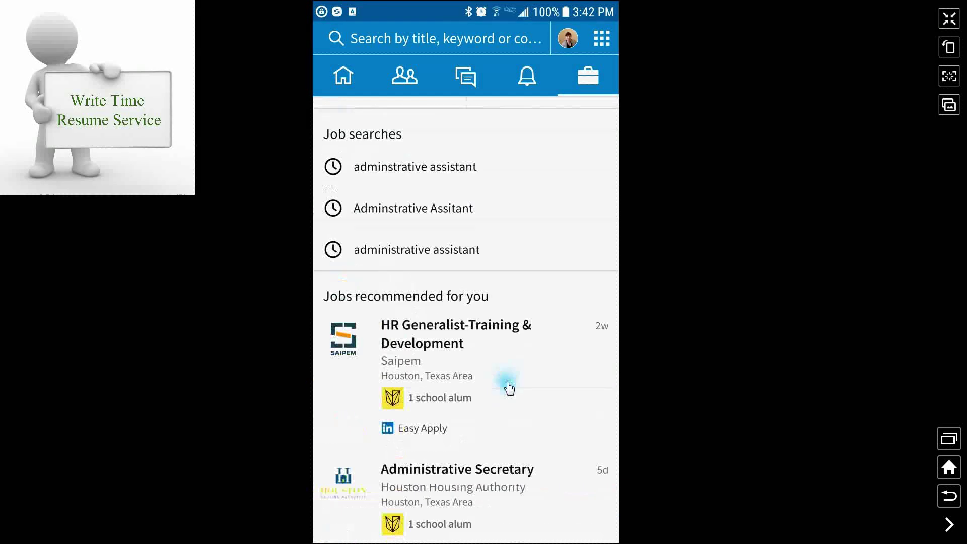
{"action": "left_click", "coordinate": [540, 138]}
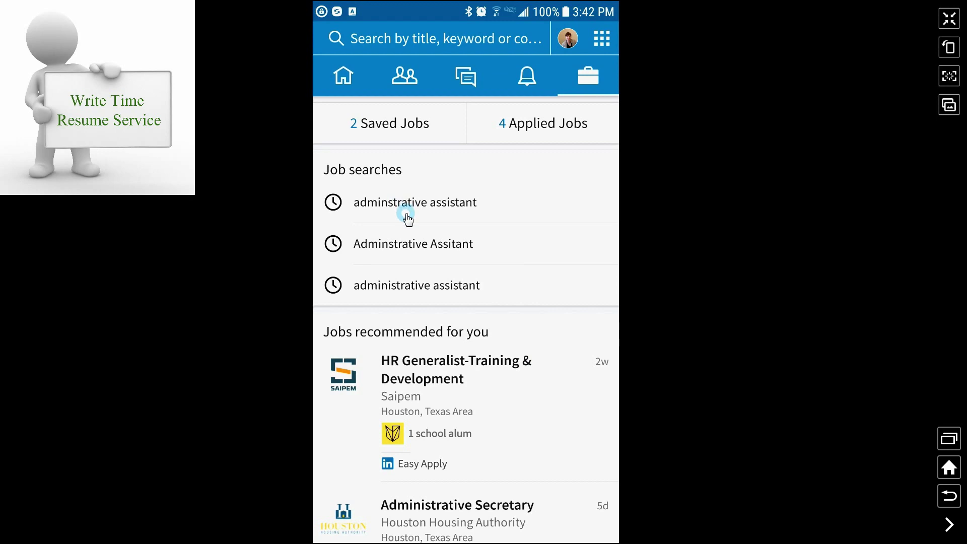
{"action": "left_click", "coordinate": [451, 50]}
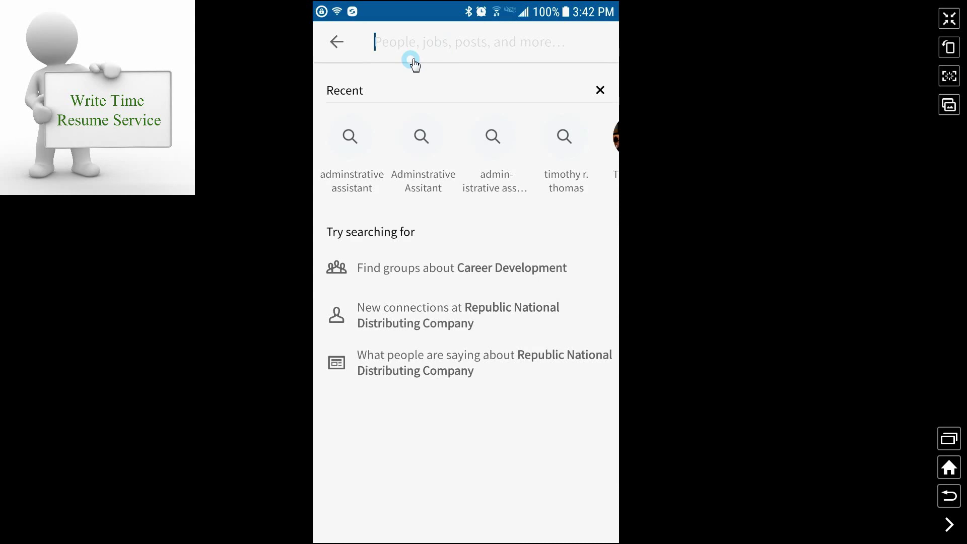
{"action": "left_click", "coordinate": [337, 41]}
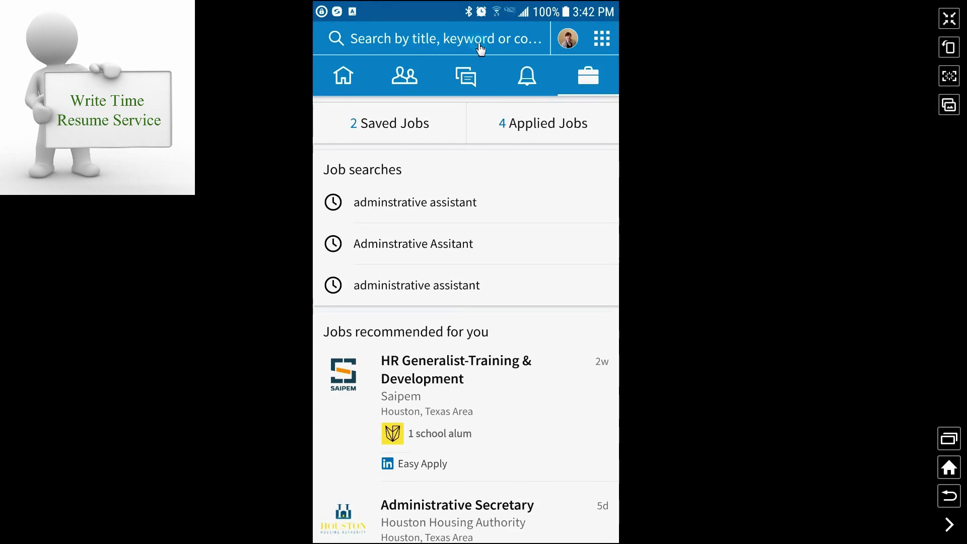
Search jobs for 'Administrative assistant' and scroll through the results.
{"action": "left_click", "coordinate": [445, 48]}
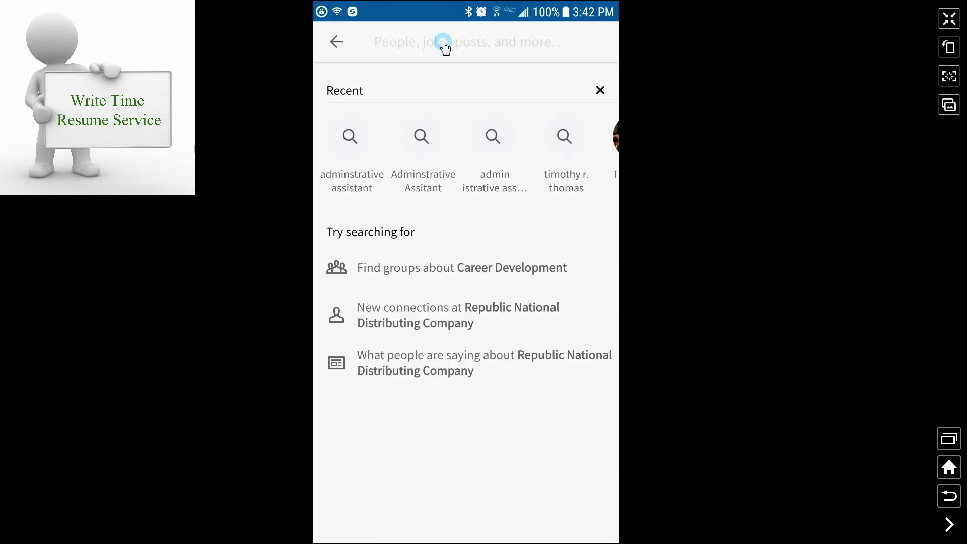
{"action": "type", "text": "Admin"}
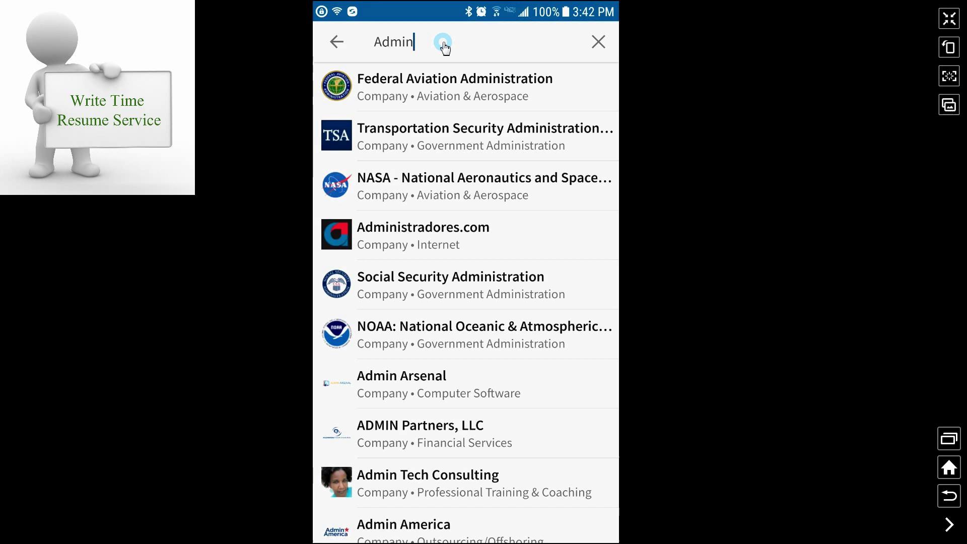
{"action": "type", "text": "istrative"}
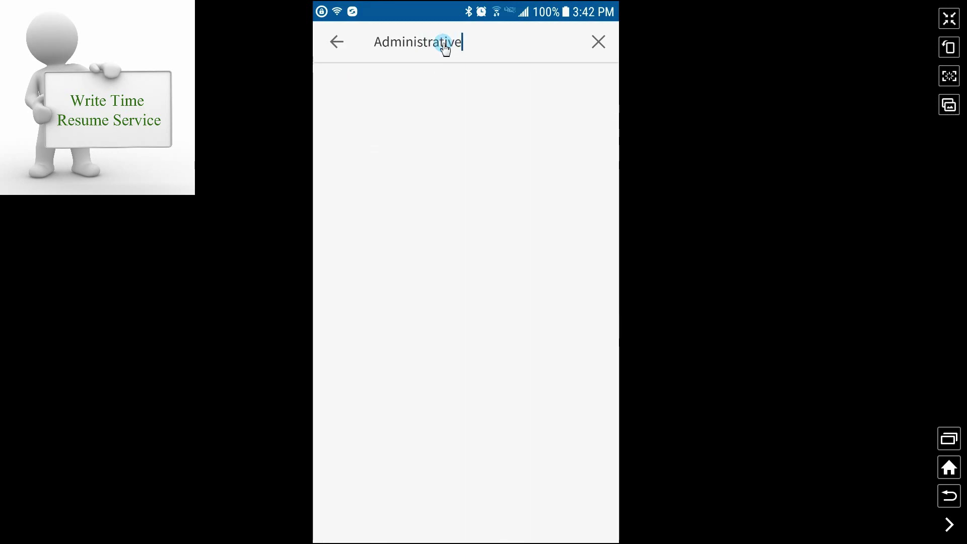
{"action": "type", "text": " assistan"}
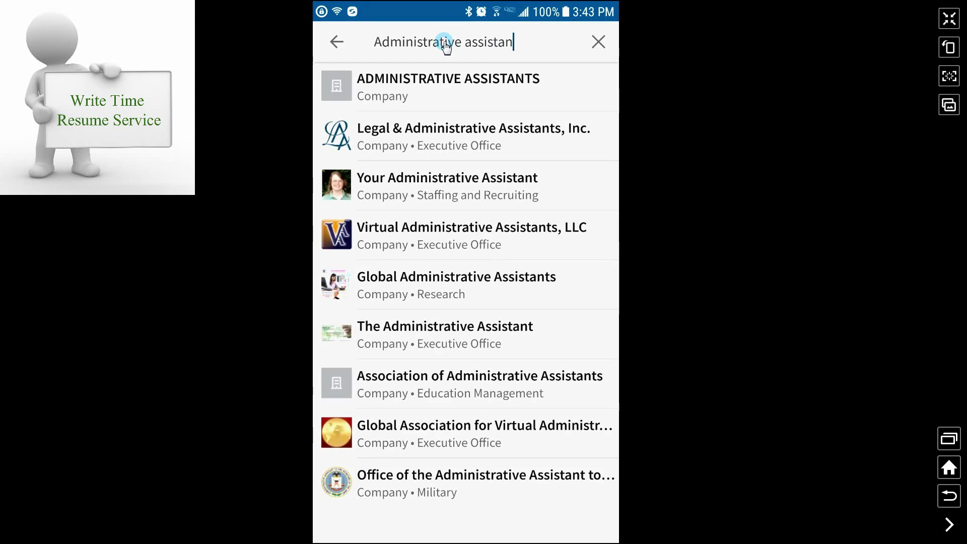
{"action": "key", "text": "Return"}
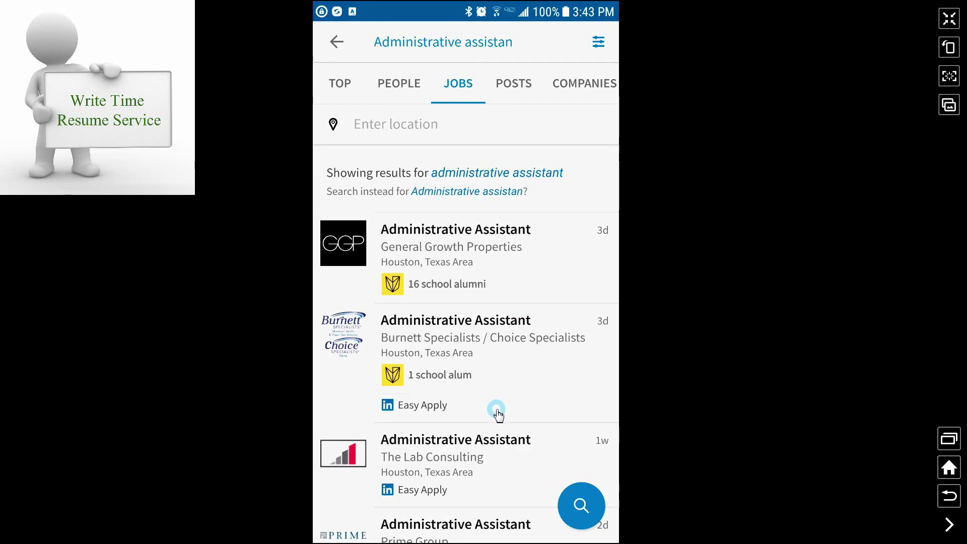
{"action": "left_click_drag", "start_coordinate": [511, 391], "coordinate": [533, 159]}
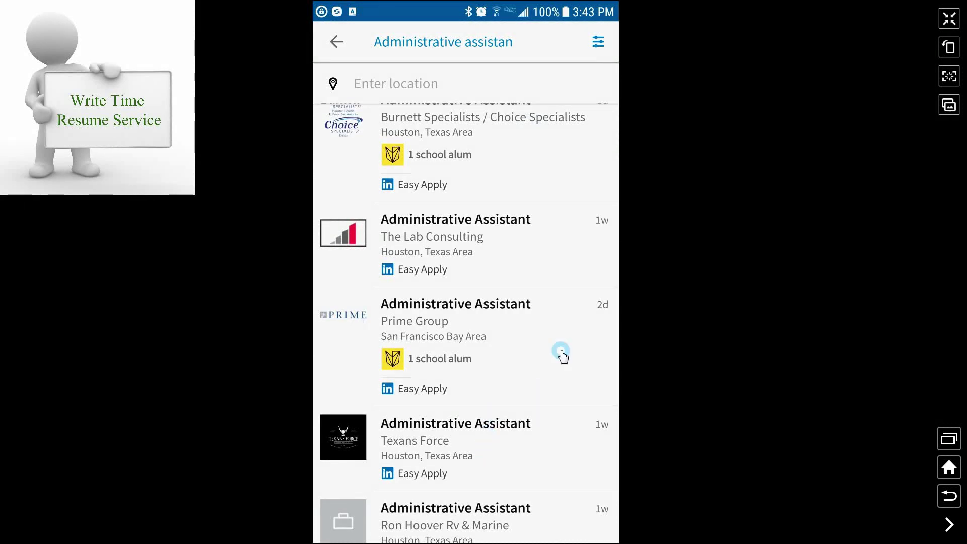
{"action": "left_click_drag", "start_coordinate": [518, 190], "coordinate": [506, 458]}
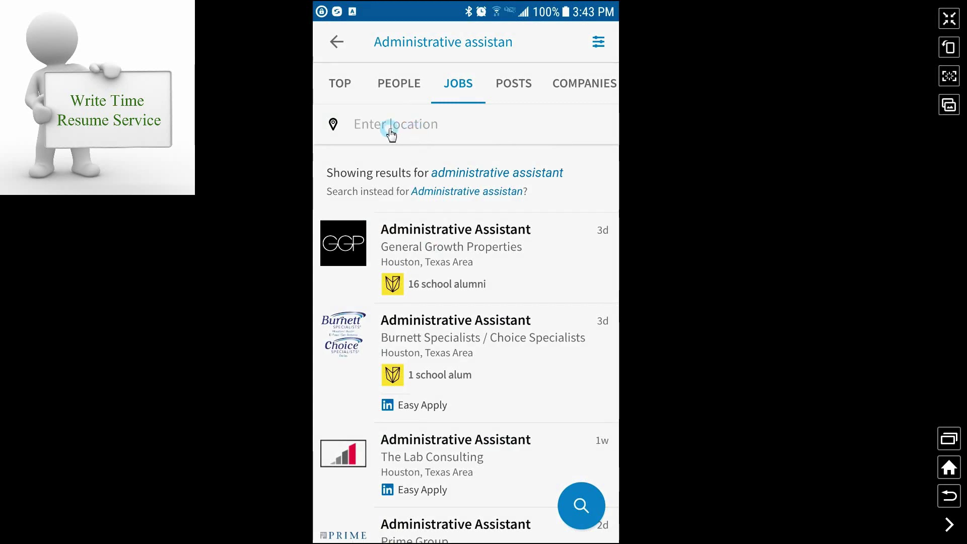
Set the search location to Houston and bring up the location entry screen.
{"action": "left_click", "coordinate": [334, 125]}
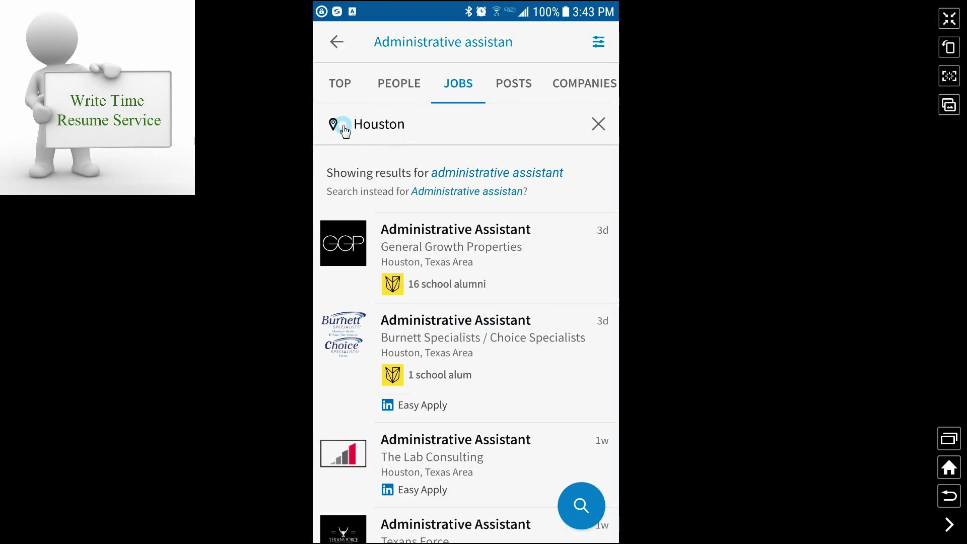
{"action": "left_click", "coordinate": [376, 127]}
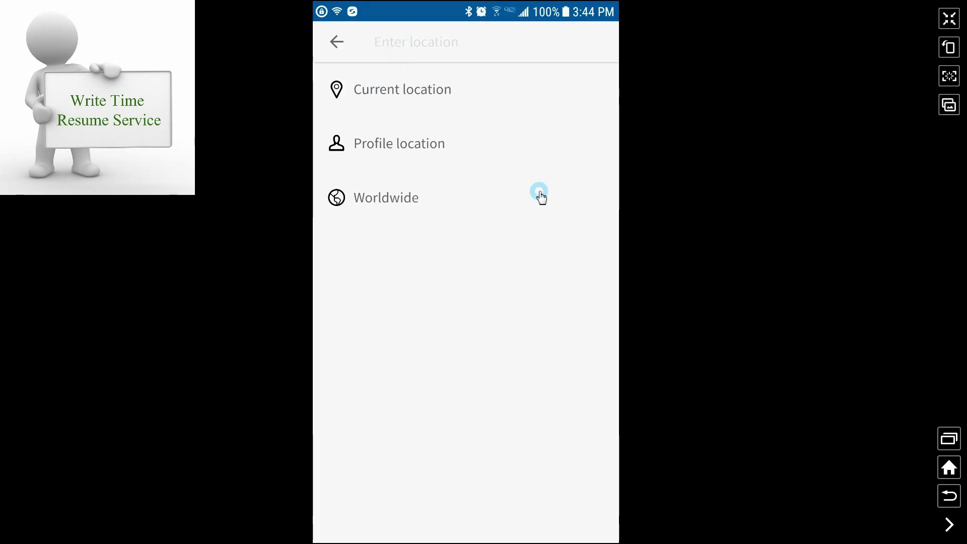
Enter ZIP code 77070 as the location and browse the Houston results.
{"action": "type", "text": "77070"}
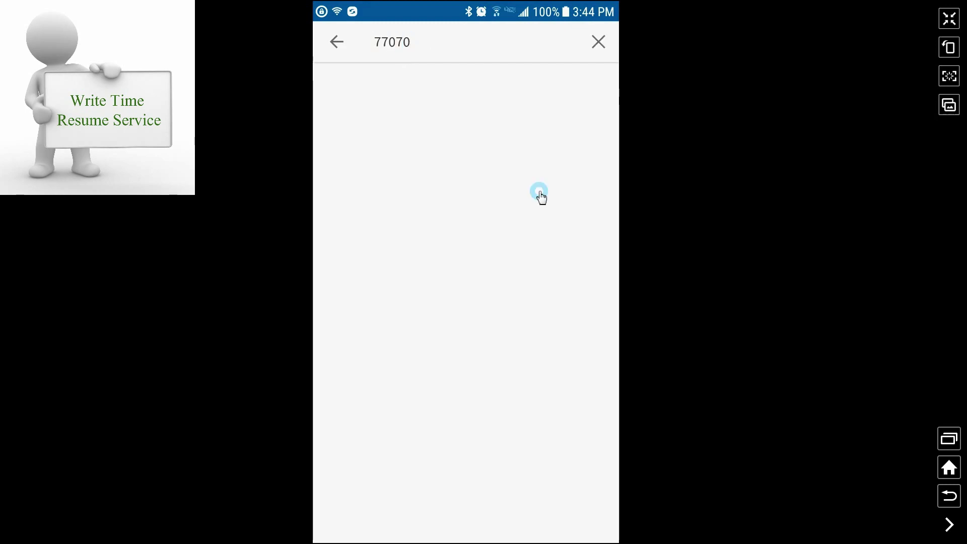
{"action": "key", "text": "Return"}
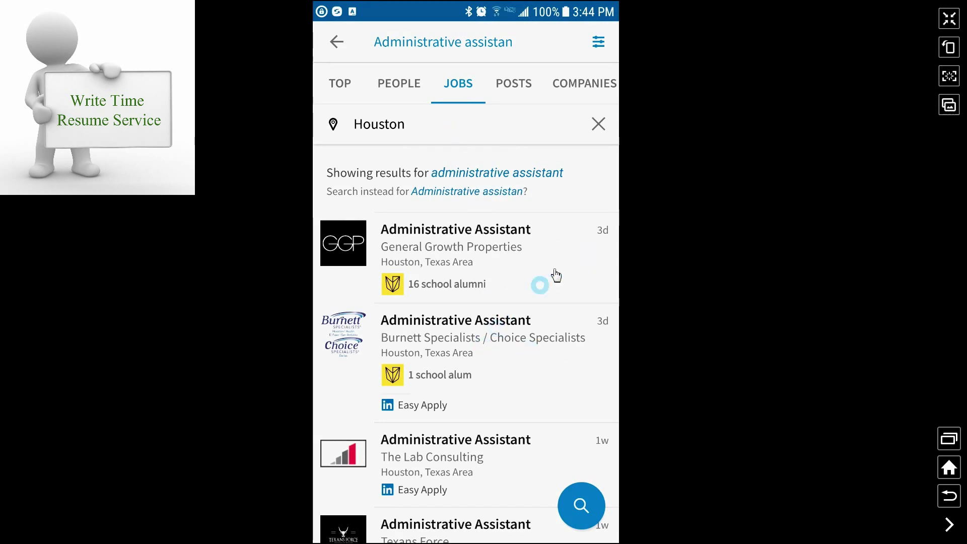
{"action": "left_click_drag", "start_coordinate": [542, 384], "coordinate": [539, 211]}
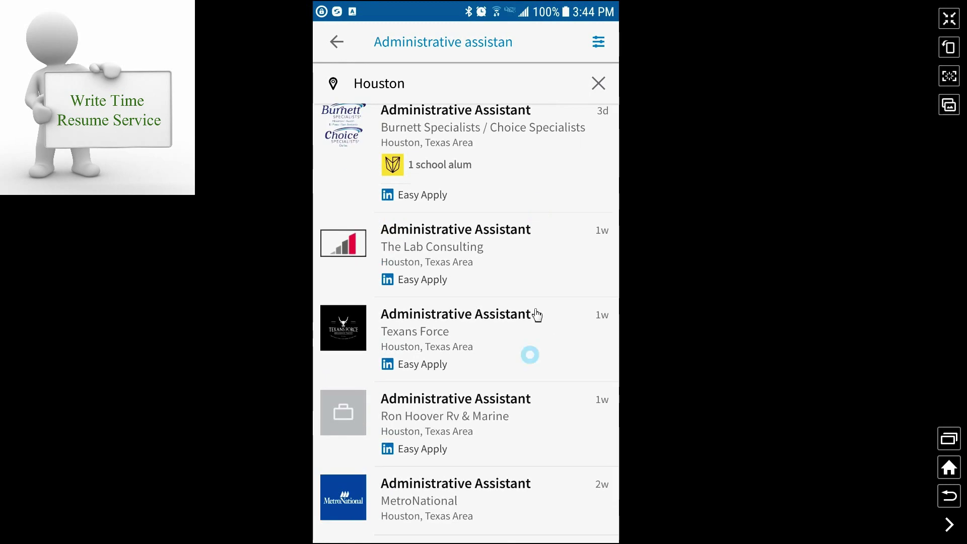
{"action": "left_click_drag", "start_coordinate": [515, 527], "coordinate": [533, 494]}
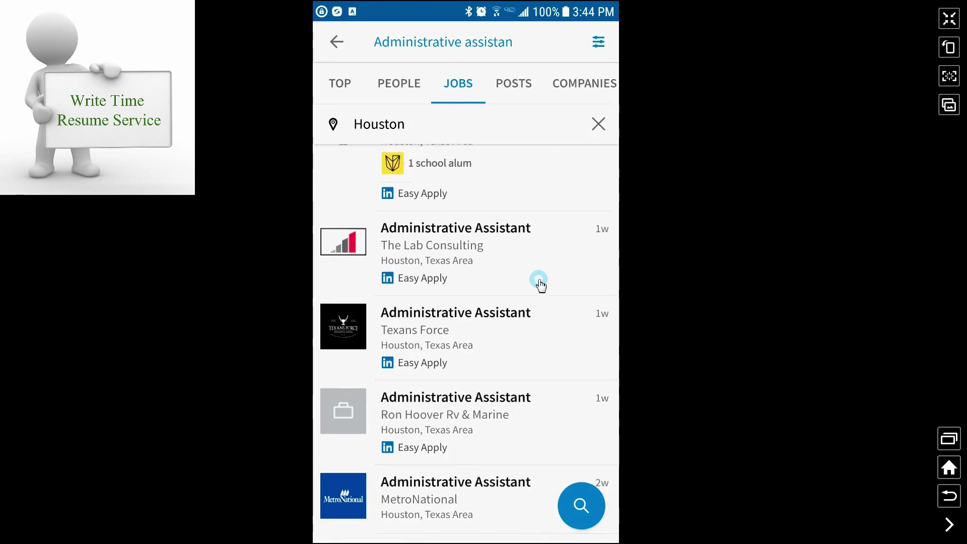
{"action": "left_click_drag", "start_coordinate": [538, 214], "coordinate": [516, 480]}
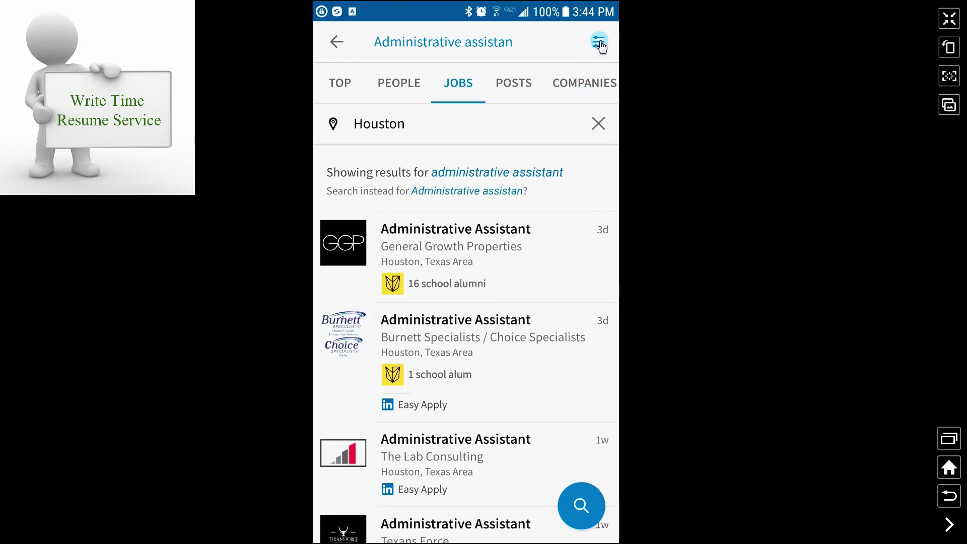
In the job filters, keep a 25-mile radius from Houston and sort by Most recent.
{"action": "left_click", "coordinate": [600, 43]}
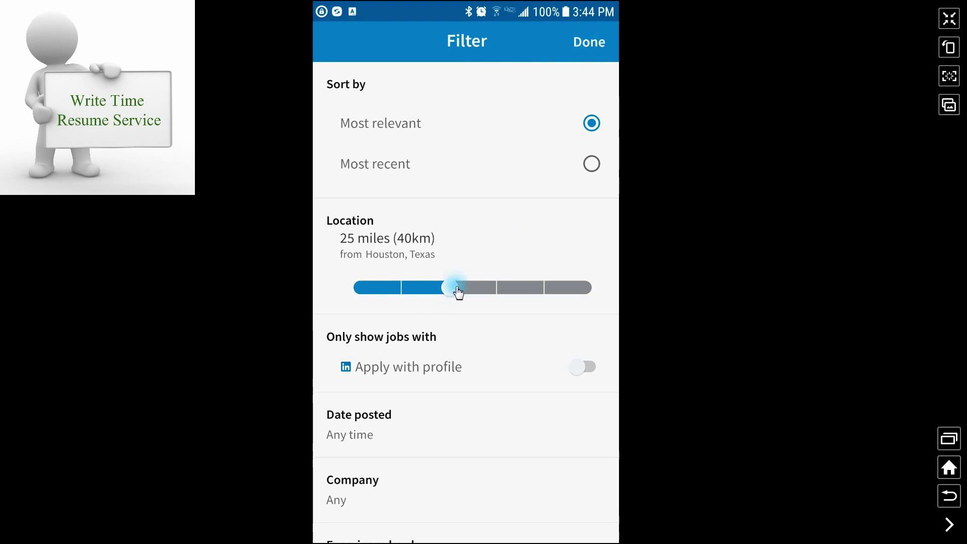
{"action": "left_click_drag", "start_coordinate": [459, 292], "coordinate": [435, 303]}
{"action": "left_click", "coordinate": [592, 165]}
{"action": "scroll", "coordinate": [541, 286], "scroll_direction": "down", "scroll_amount": 2}
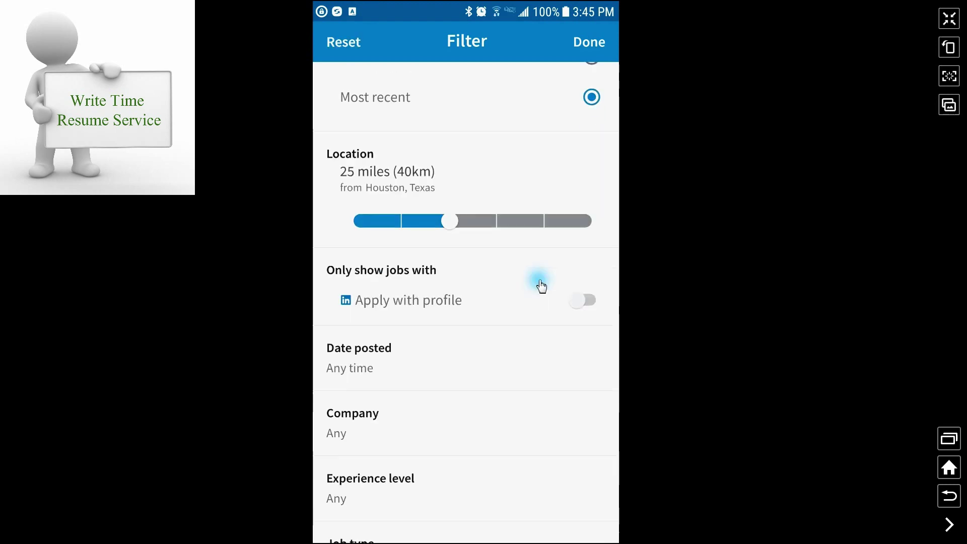
{"action": "scroll", "coordinate": [542, 286], "scroll_direction": "down", "scroll_amount": 5}
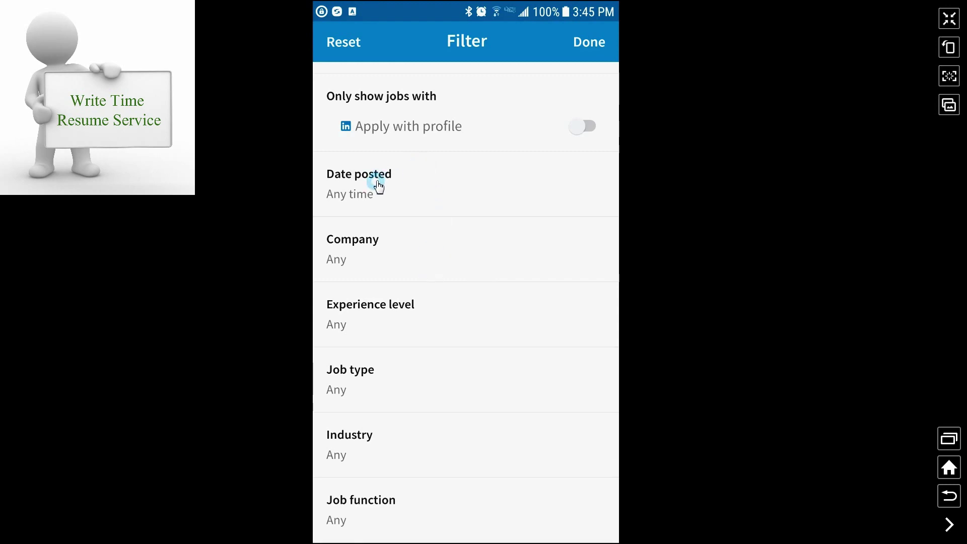
{"action": "left_click", "coordinate": [368, 196]}
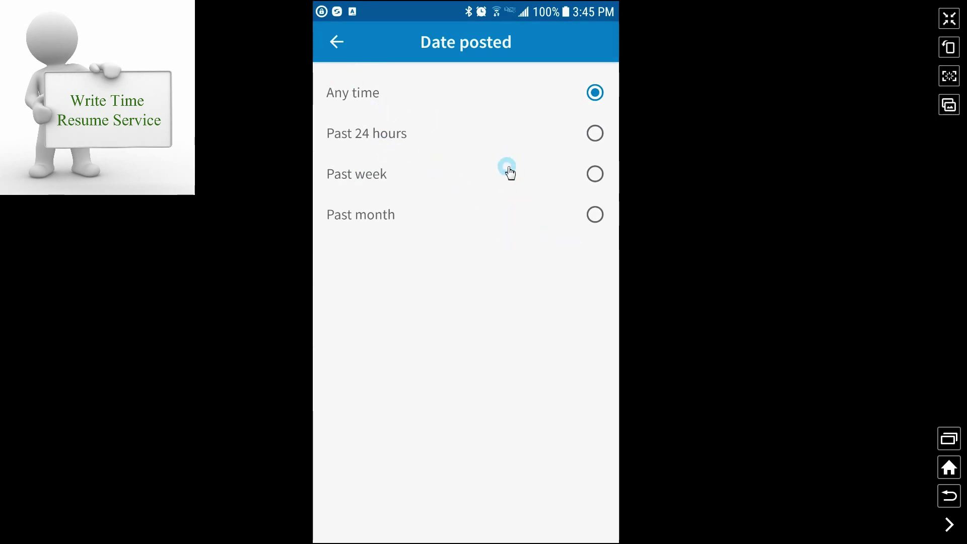
{"action": "left_click", "coordinate": [336, 44]}
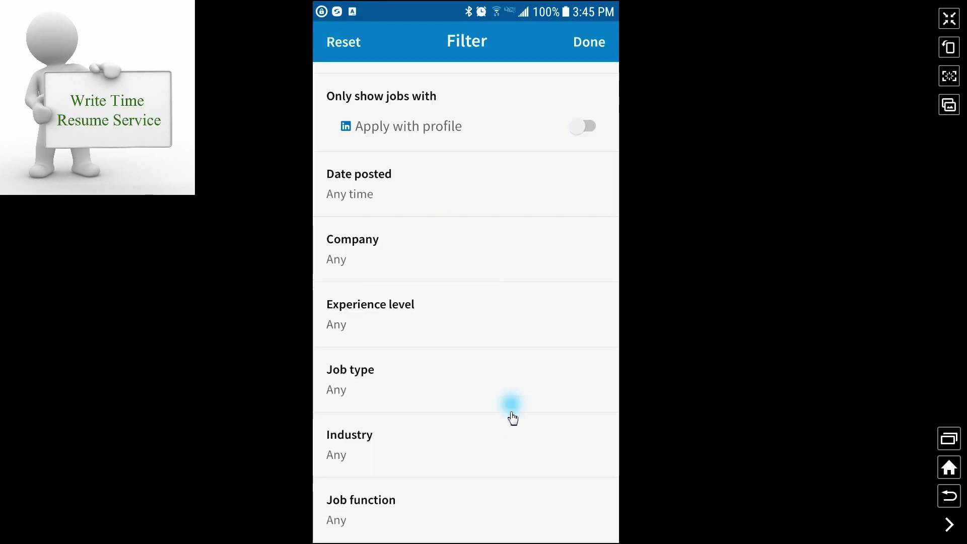
{"action": "left_click", "coordinate": [347, 328]}
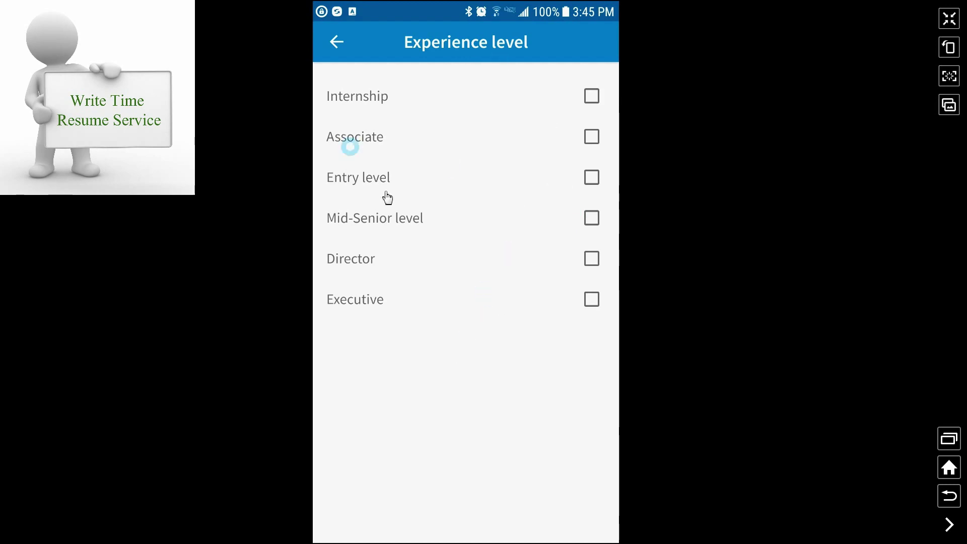
{"action": "left_click", "coordinate": [339, 46]}
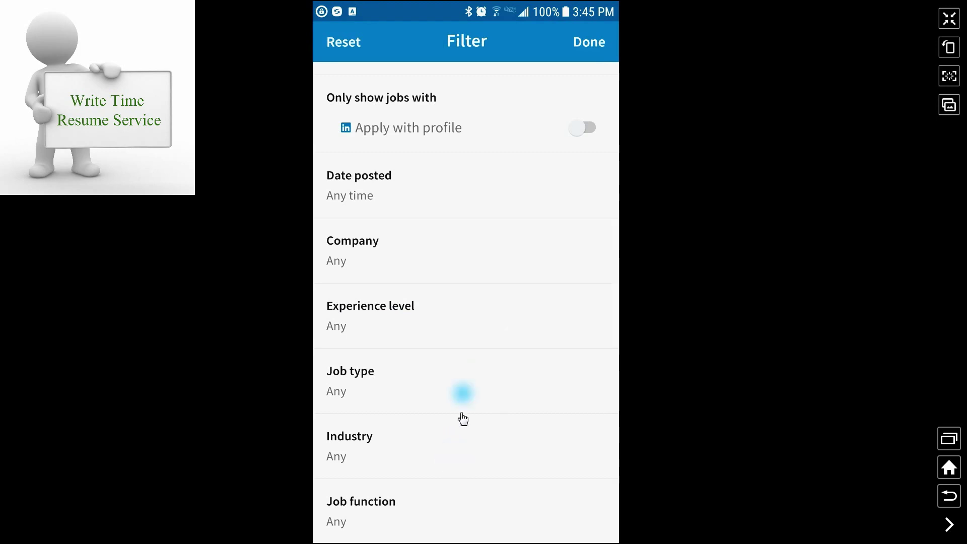
{"action": "left_click", "coordinate": [353, 392]}
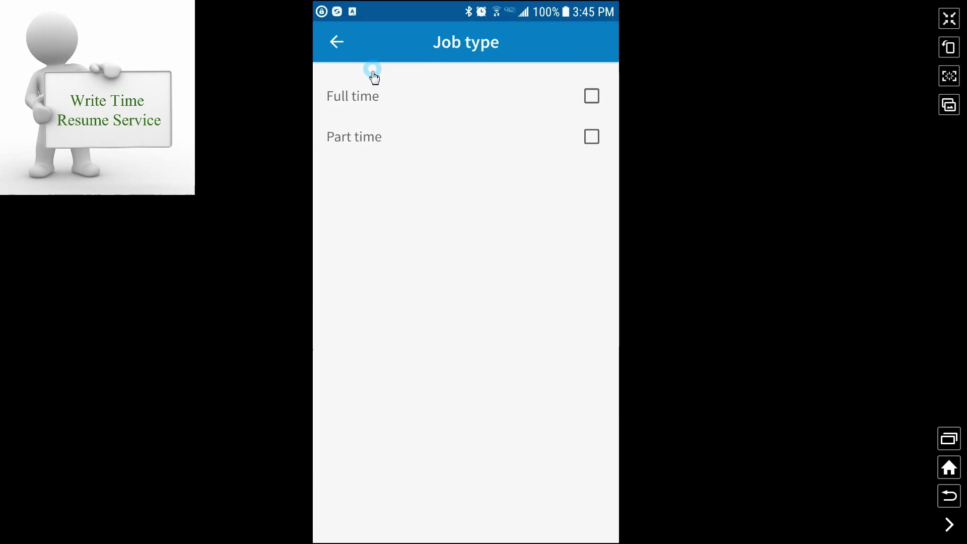
{"action": "left_click", "coordinate": [337, 44]}
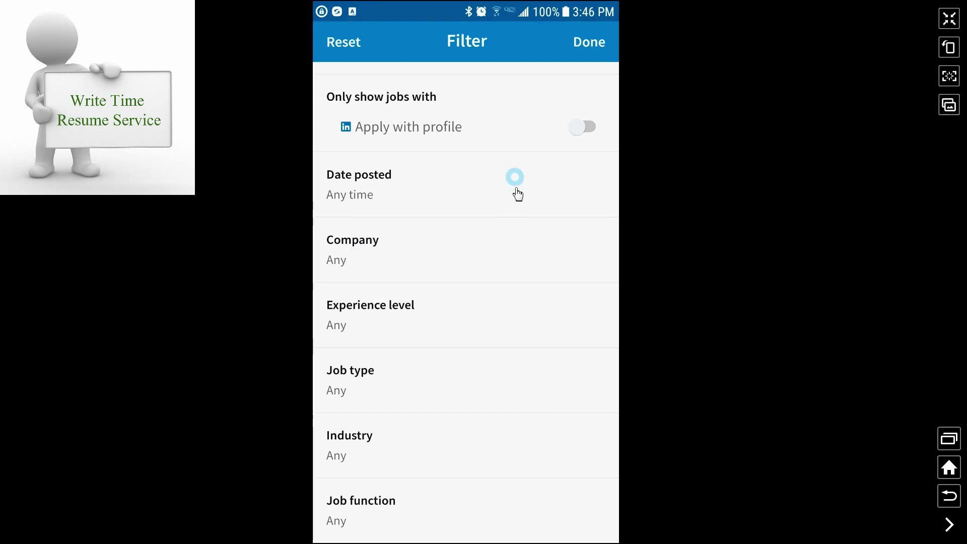
{"action": "left_click_drag", "start_coordinate": [516, 298], "coordinate": [502, 538]}
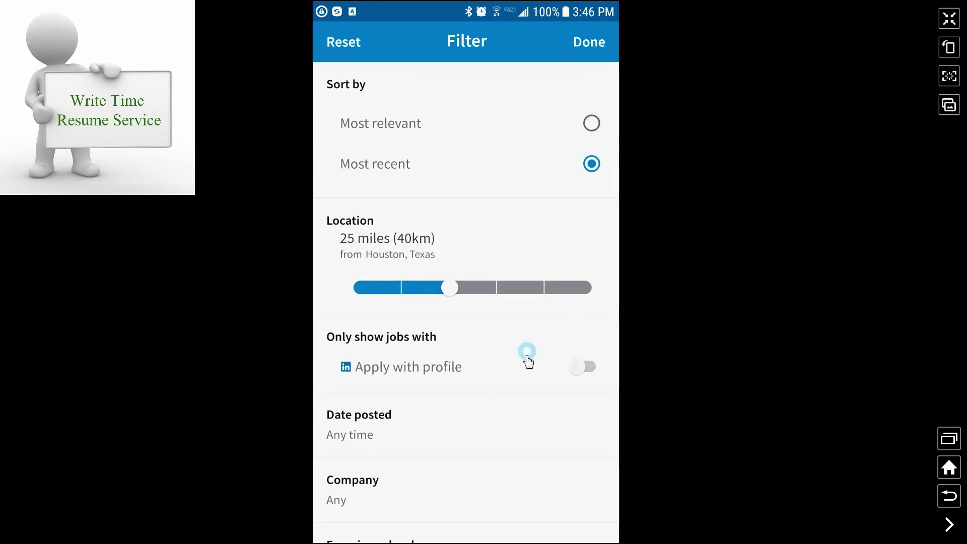
Apply the filters and browse the newest Houston postings marked NEW.
{"action": "left_click", "coordinate": [593, 46]}
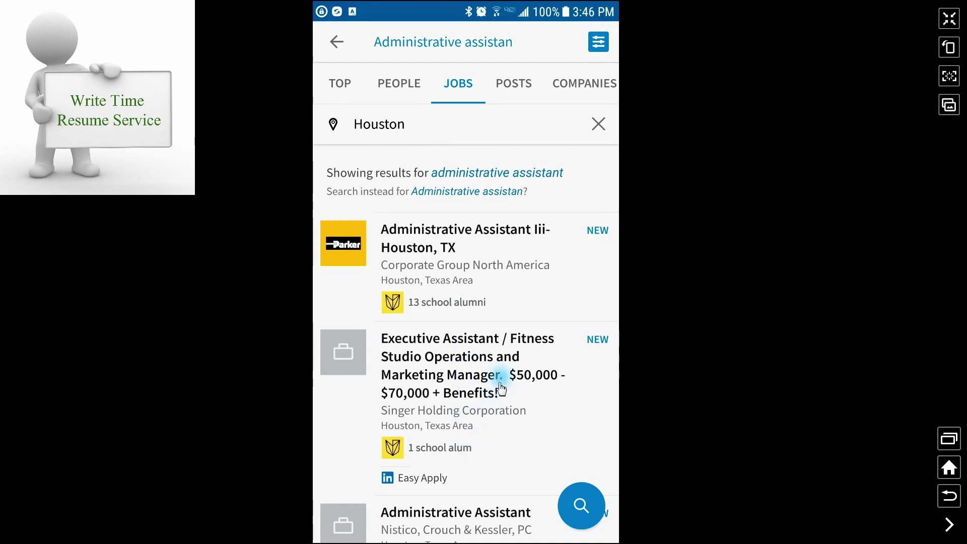
{"action": "left_click_drag", "start_coordinate": [501, 380], "coordinate": [494, 159]}
{"action": "left_click", "coordinate": [452, 312]}
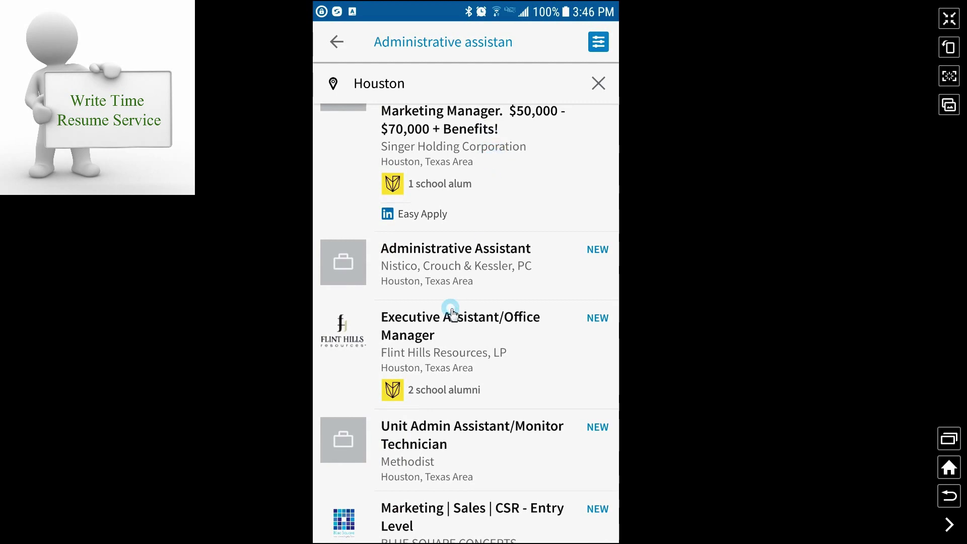
{"action": "left_click", "coordinate": [387, 215]}
{"action": "left_click", "coordinate": [401, 221]}
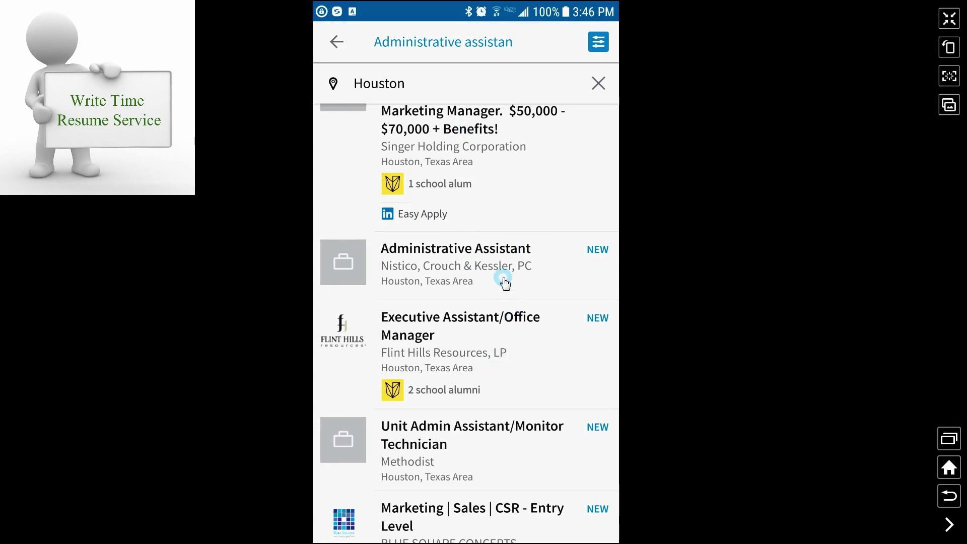
{"action": "left_click_drag", "start_coordinate": [504, 213], "coordinate": [494, 371]}
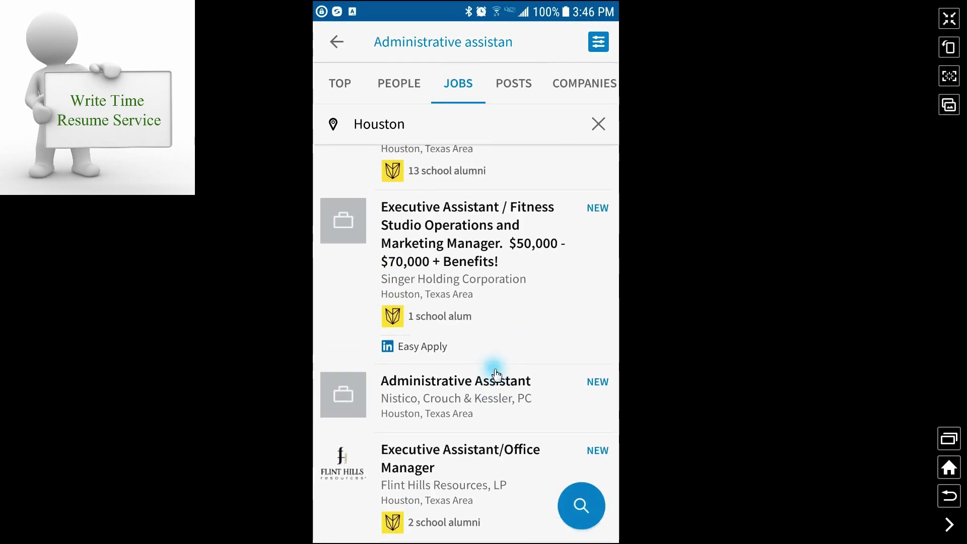
{"action": "left_click_drag", "start_coordinate": [494, 409], "coordinate": [494, 457]}
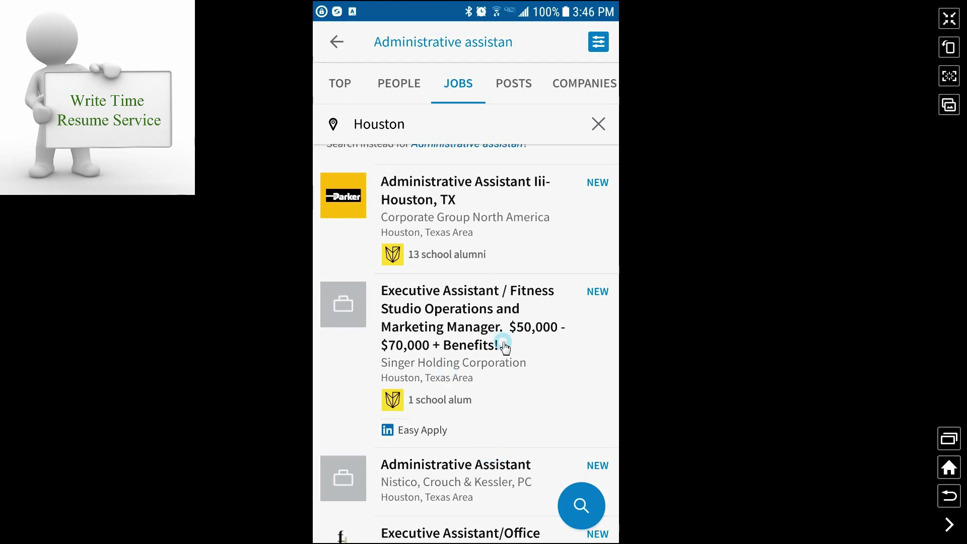
Open the Singer Holding Executive Assistant / Fitness Studio posting and read its full description.
{"action": "left_click", "coordinate": [465, 301]}
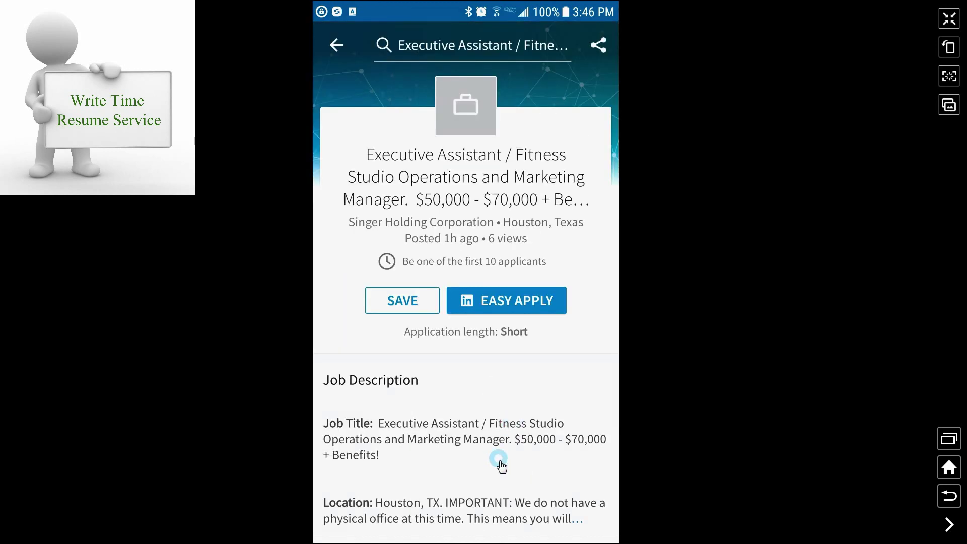
{"action": "left_click_drag", "start_coordinate": [502, 466], "coordinate": [492, 287]}
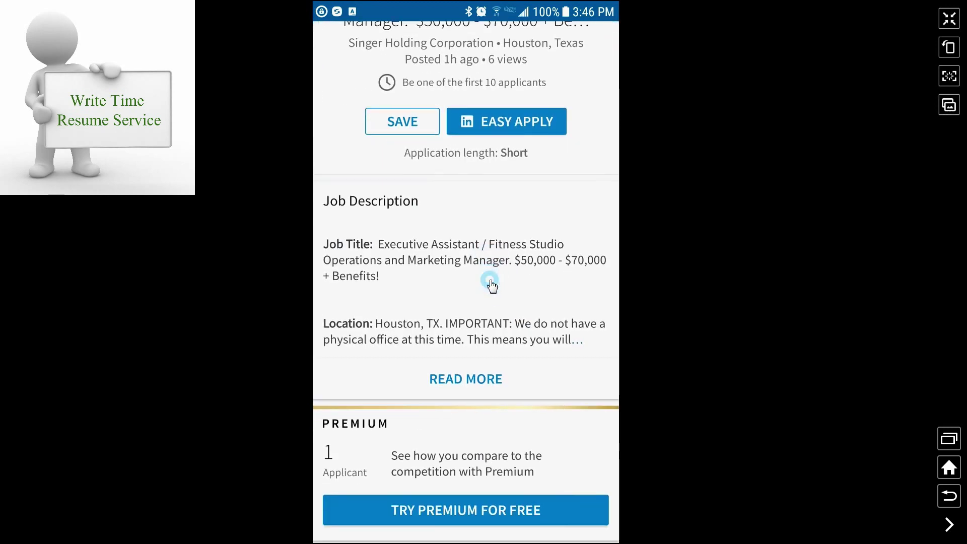
{"action": "left_click", "coordinate": [462, 383]}
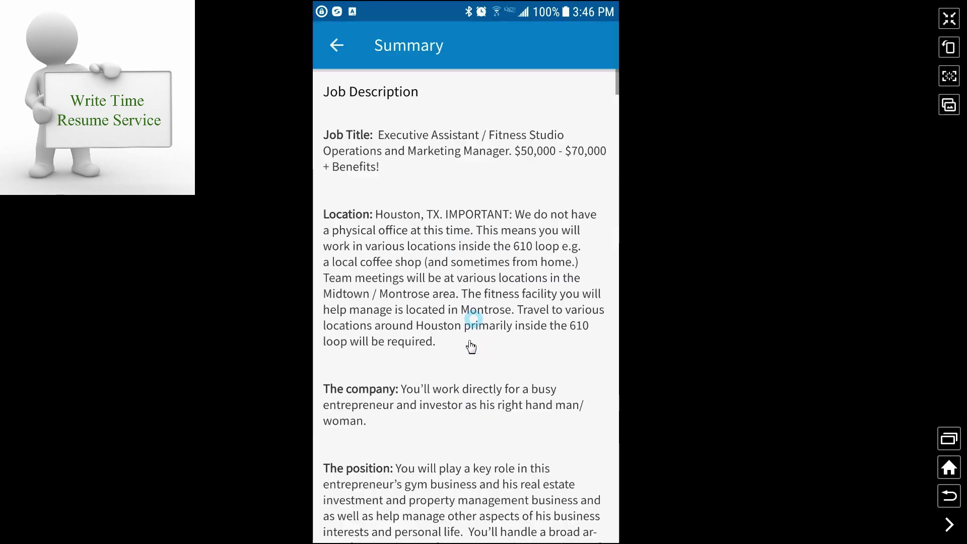
{"action": "left_click_drag", "start_coordinate": [455, 469], "coordinate": [481, 281]}
{"action": "left_click_drag", "start_coordinate": [464, 418], "coordinate": [486, 93]}
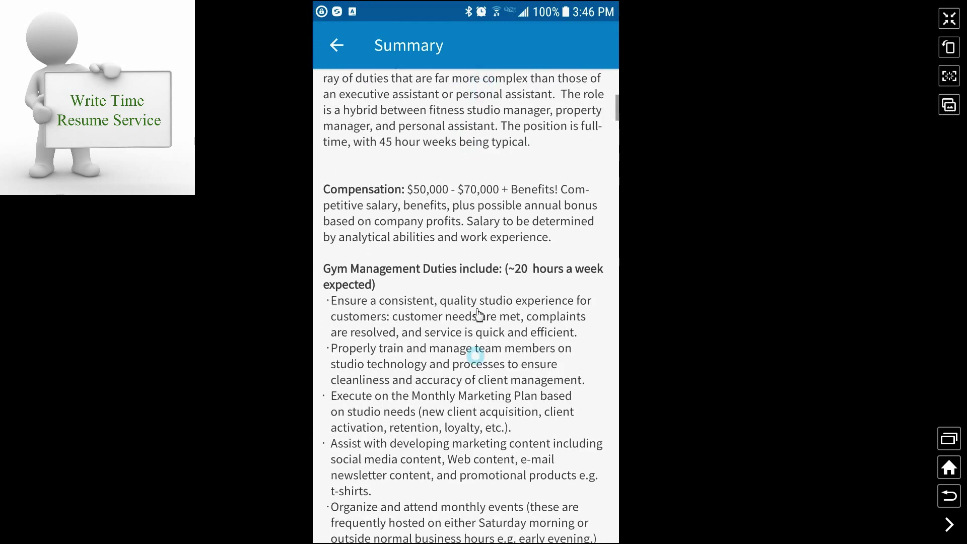
{"action": "left_click_drag", "start_coordinate": [475, 402], "coordinate": [497, 121]}
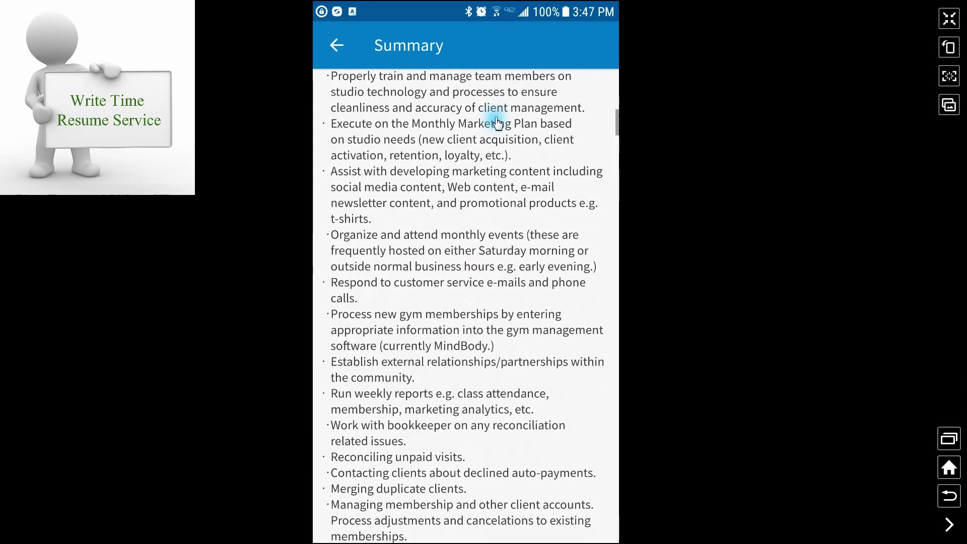
{"action": "left_click_drag", "start_coordinate": [480, 496], "coordinate": [480, 449]}
{"action": "left_click_drag", "start_coordinate": [487, 376], "coordinate": [493, 145]}
Scroll back up, close the full summary, and save the job.
{"action": "left_click_drag", "start_coordinate": [492, 203], "coordinate": [492, 511]}
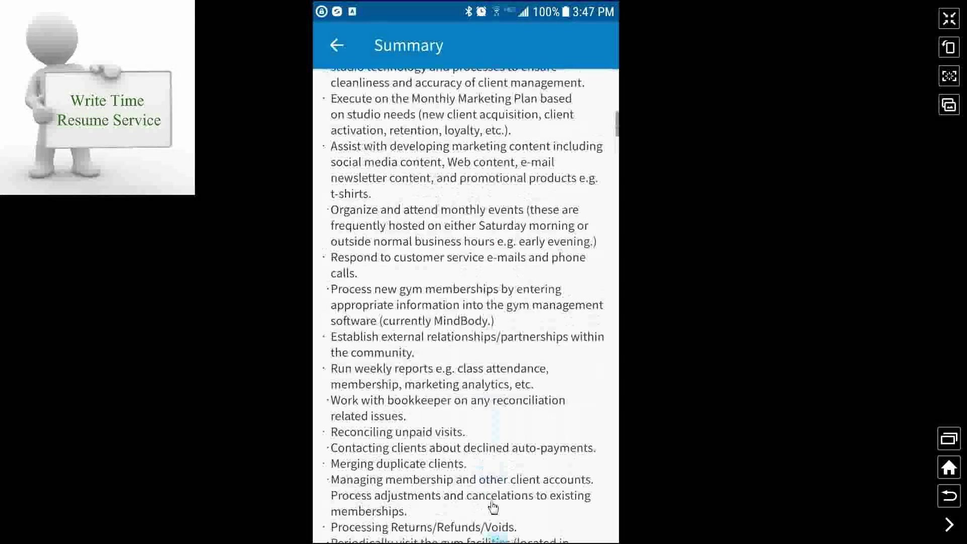
{"action": "left_click_drag", "start_coordinate": [509, 174], "coordinate": [497, 525]}
{"action": "left_click_drag", "start_coordinate": [479, 283], "coordinate": [472, 423]}
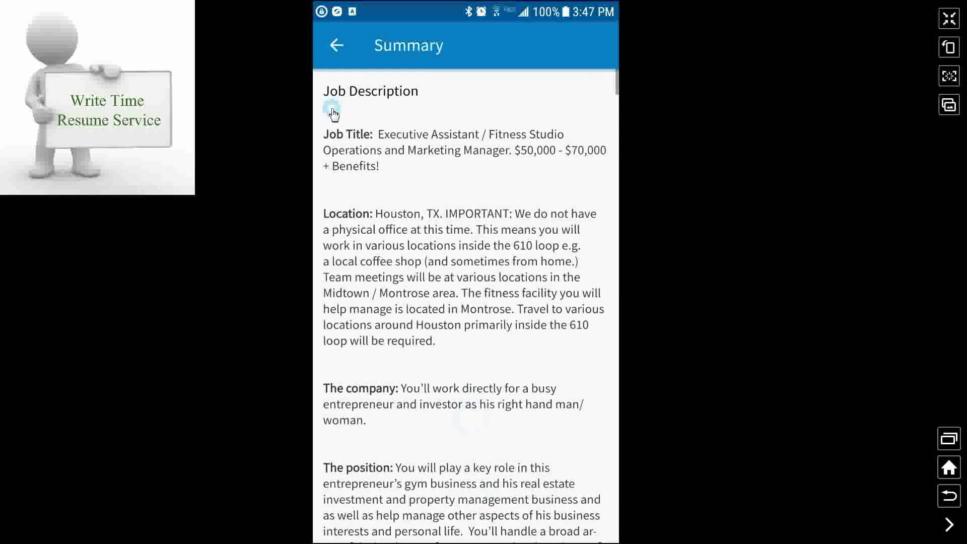
{"action": "left_click", "coordinate": [337, 51]}
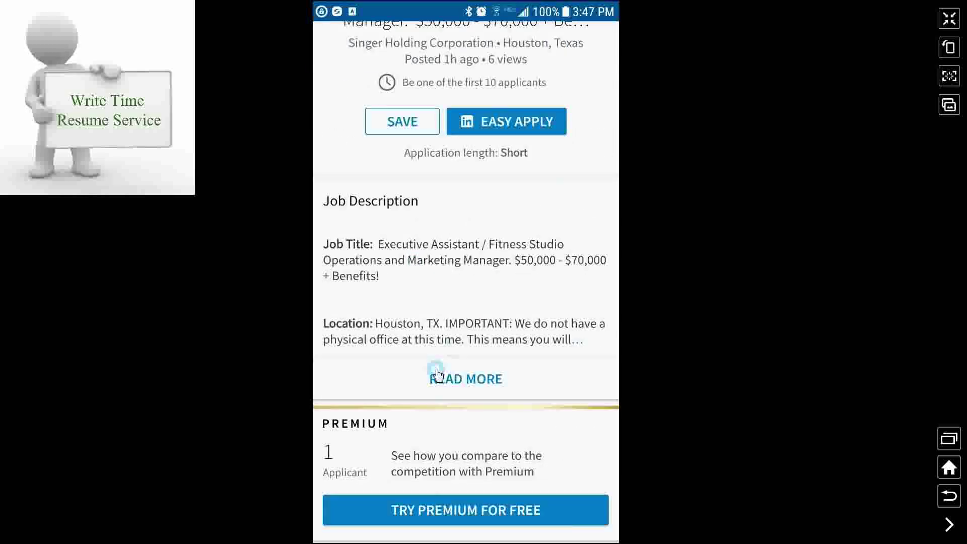
{"action": "left_click_drag", "start_coordinate": [552, 190], "coordinate": [524, 371]}
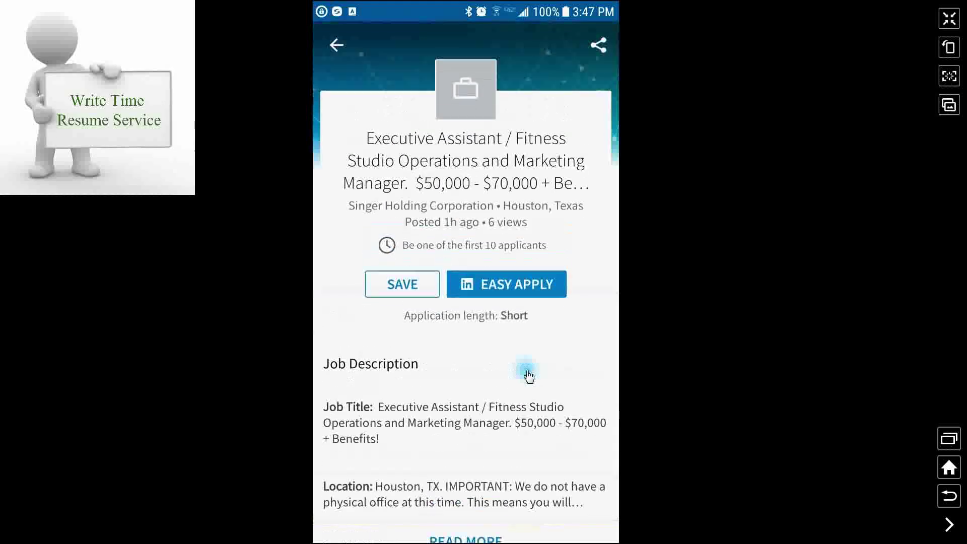
{"action": "left_click", "coordinate": [524, 302]}
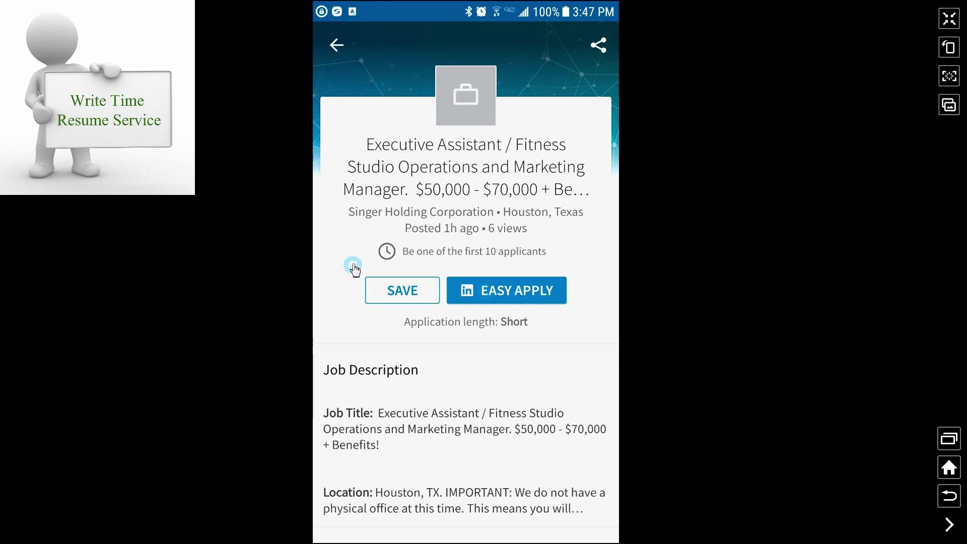
Save the posting and back out of the search results to the Jobs tab.
{"action": "left_click", "coordinate": [413, 296]}
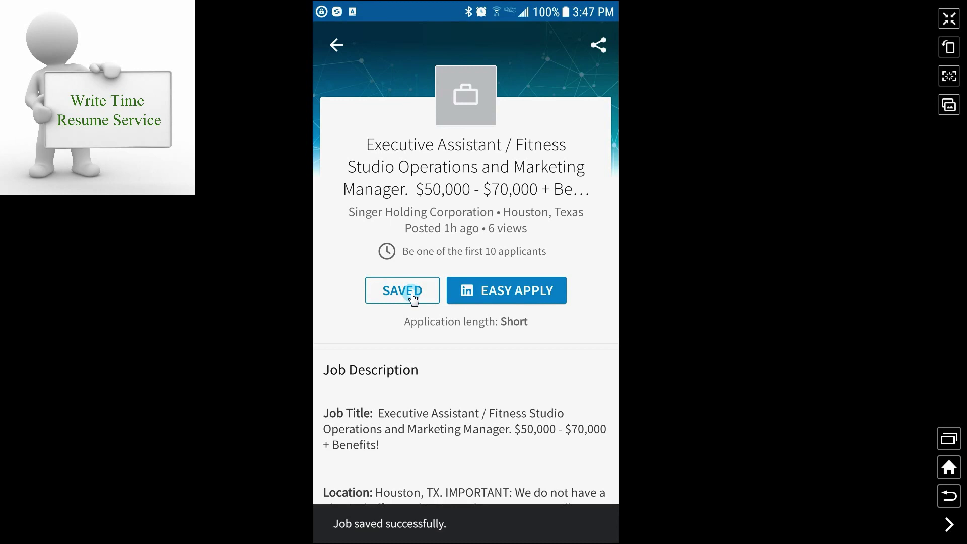
{"action": "left_click", "coordinate": [339, 45]}
{"action": "left_click_drag", "start_coordinate": [551, 295], "coordinate": [501, 518]}
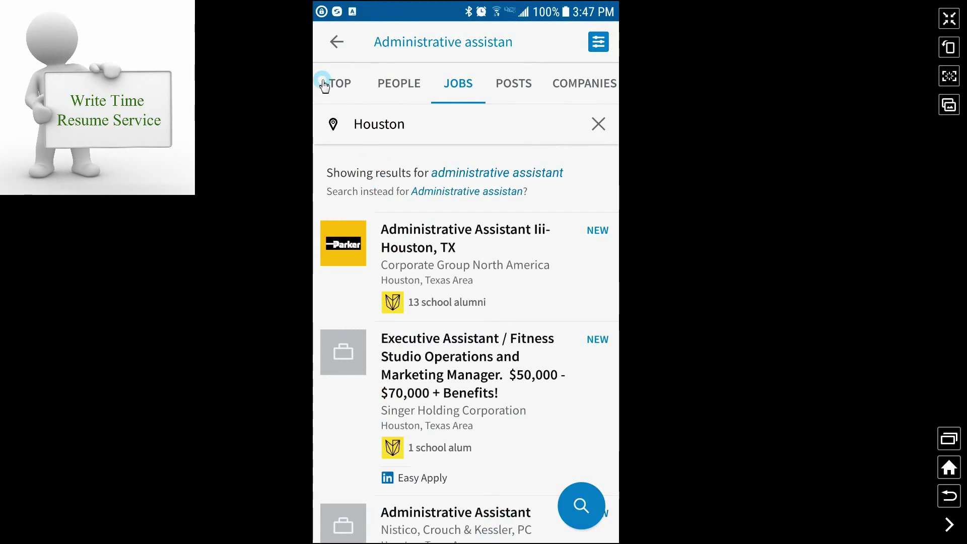
{"action": "left_click", "coordinate": [336, 43]}
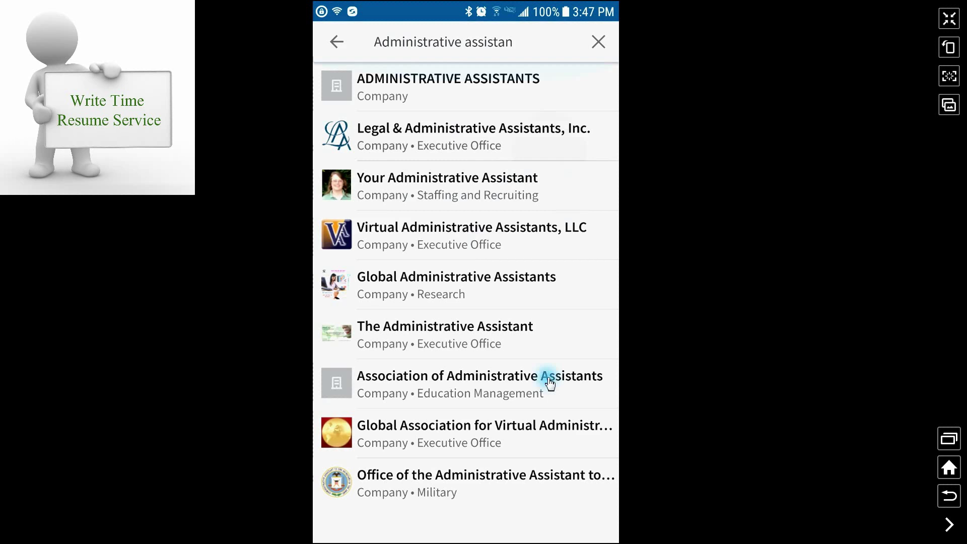
{"action": "left_click", "coordinate": [336, 43]}
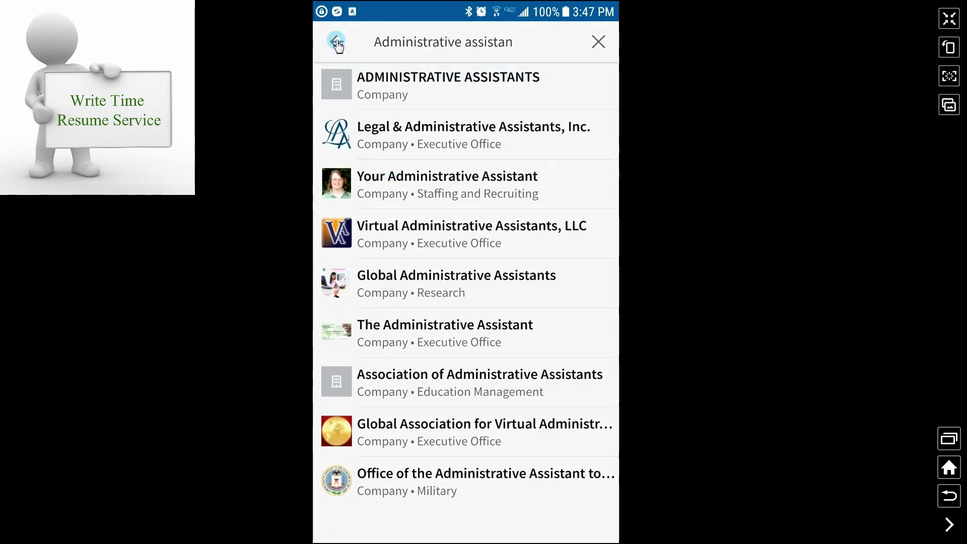
Reopen the Executive Assistant / Fitness job from the 3 Saved Jobs list.
{"action": "left_click", "coordinate": [421, 121]}
{"action": "left_click", "coordinate": [408, 132]}
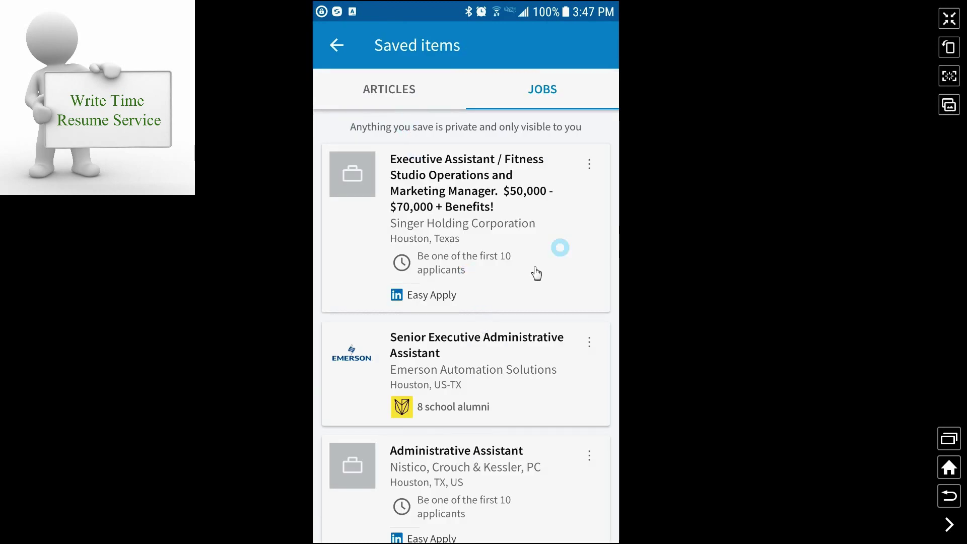
{"action": "left_click_drag", "start_coordinate": [525, 319], "coordinate": [446, 230]}
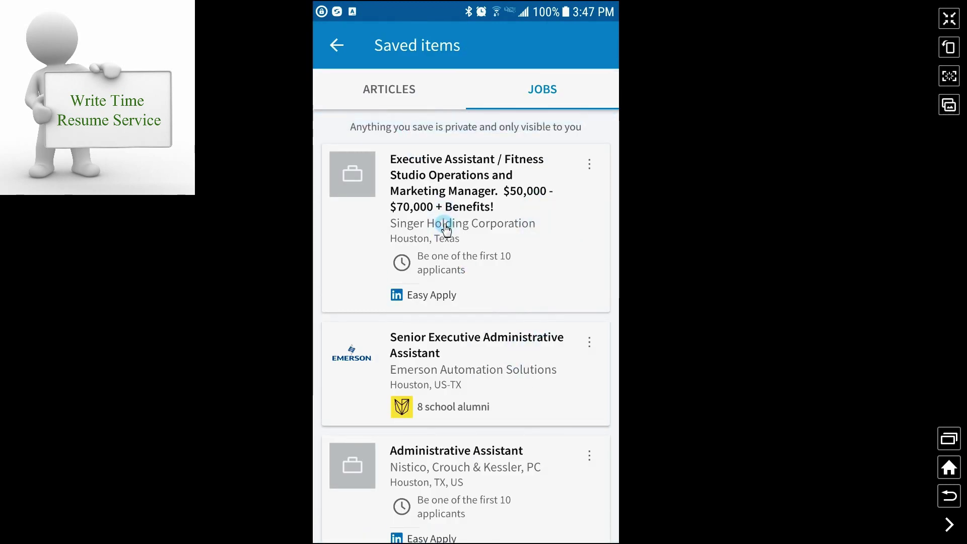
{"action": "left_click", "coordinate": [446, 229]}
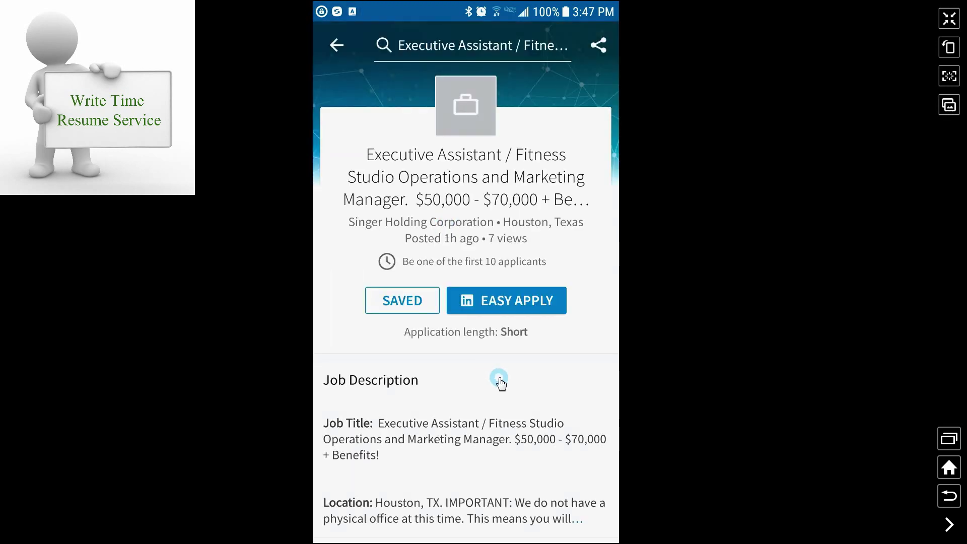
Start an Easy Apply application for the saved job and review the form.
{"action": "left_click", "coordinate": [508, 308]}
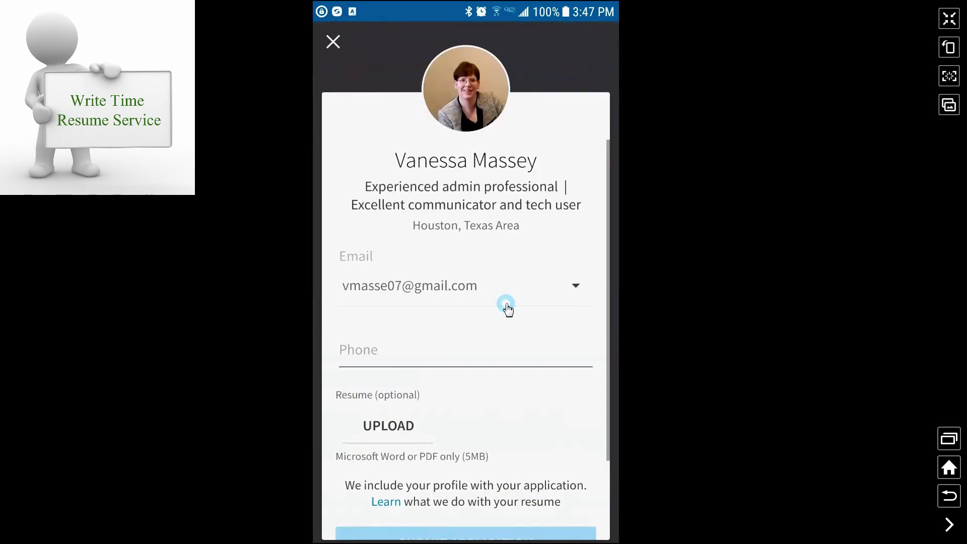
{"action": "left_click", "coordinate": [511, 431]}
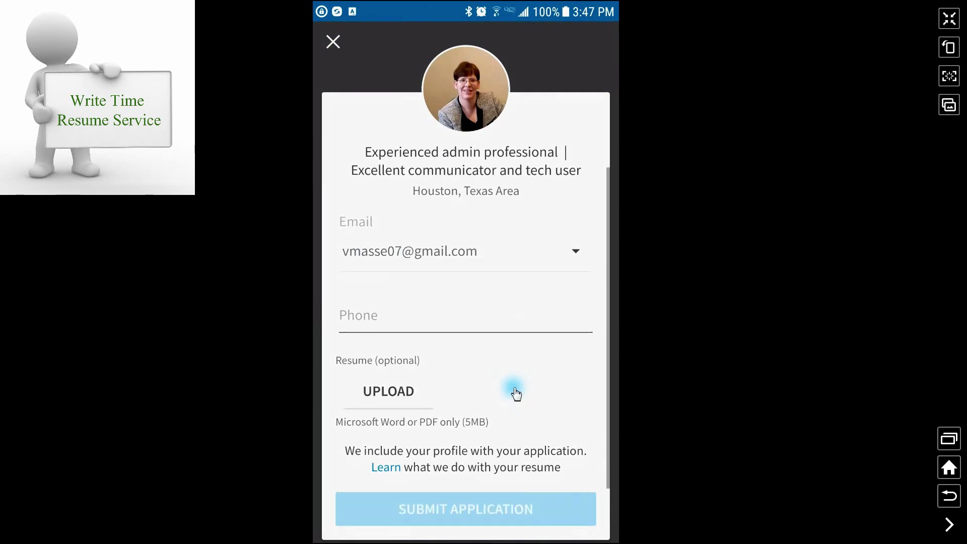
{"action": "left_click_drag", "start_coordinate": [517, 395], "coordinate": [507, 298]}
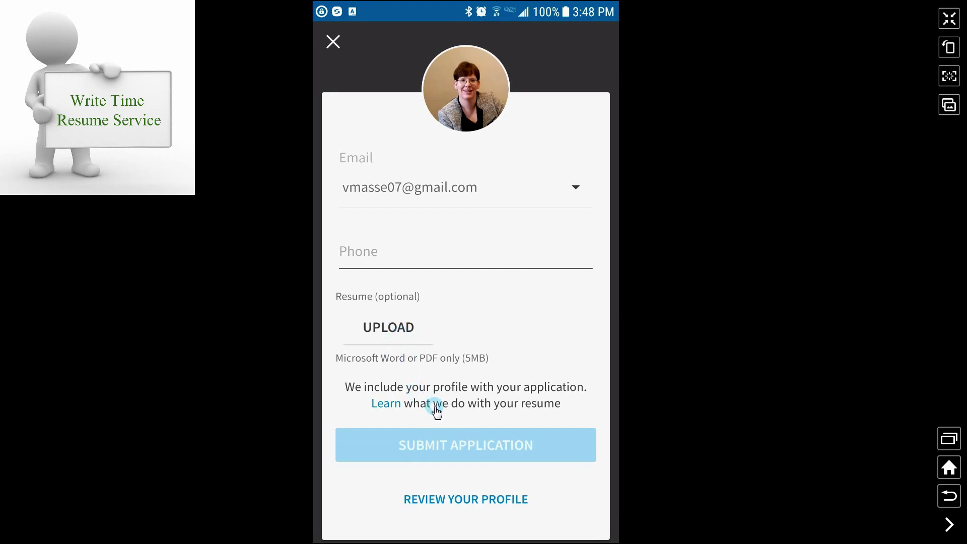
Enter a phone number, then close the form unsubmitted and return to Saved items.
{"action": "left_click", "coordinate": [431, 247]}
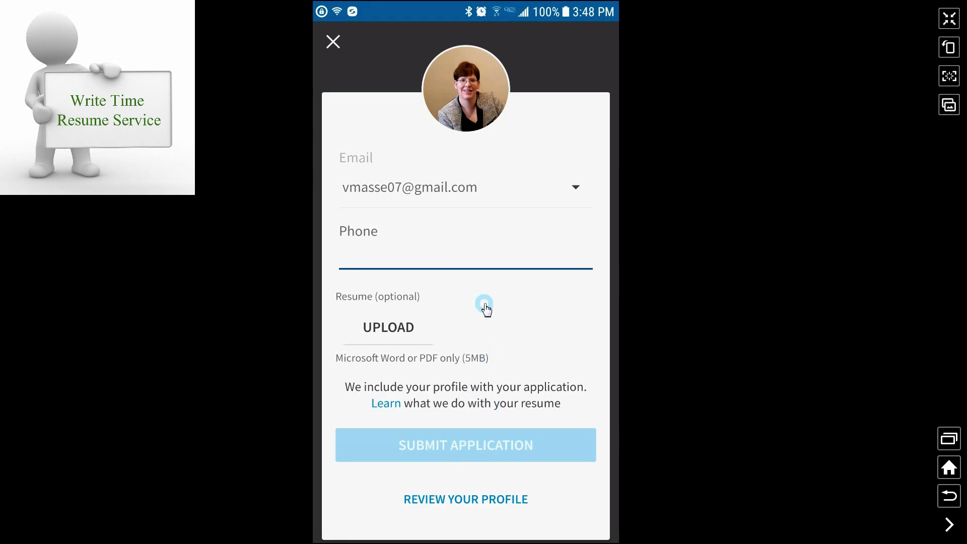
{"action": "type", "text": "555-5.55"}
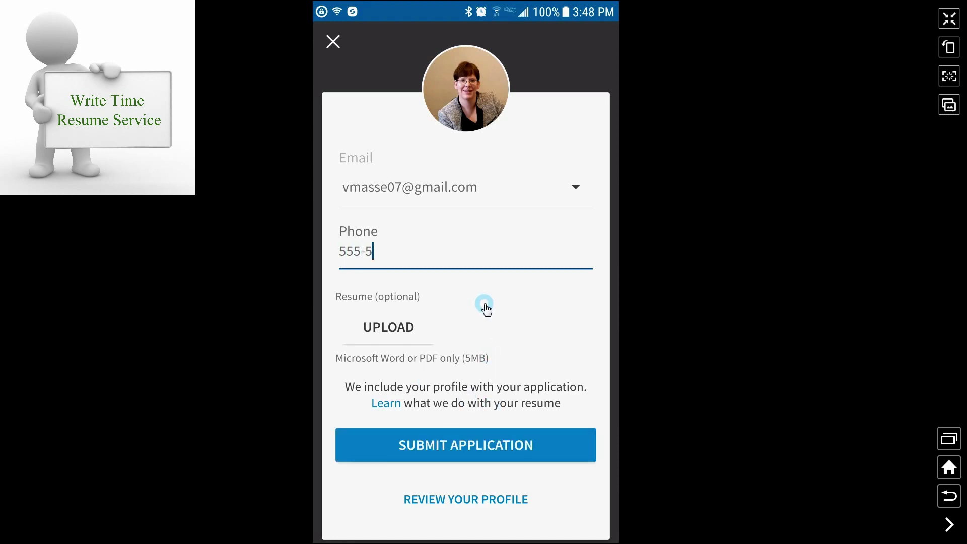
{"action": "key", "text": "BackSpace"}
{"action": "key", "text": "BackSpace"}
{"action": "type", "text": "55.5555"}
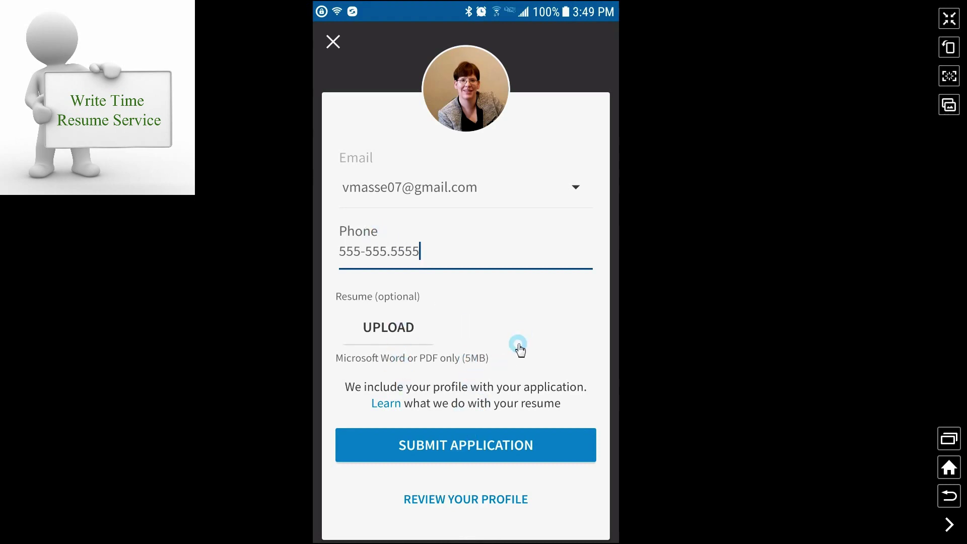
{"action": "left_click", "coordinate": [333, 45]}
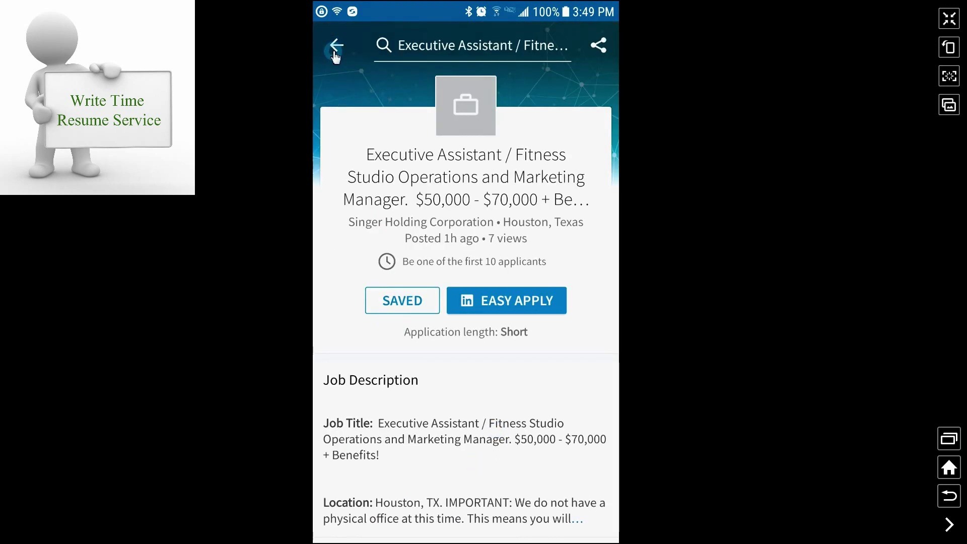
{"action": "left_click", "coordinate": [335, 51]}
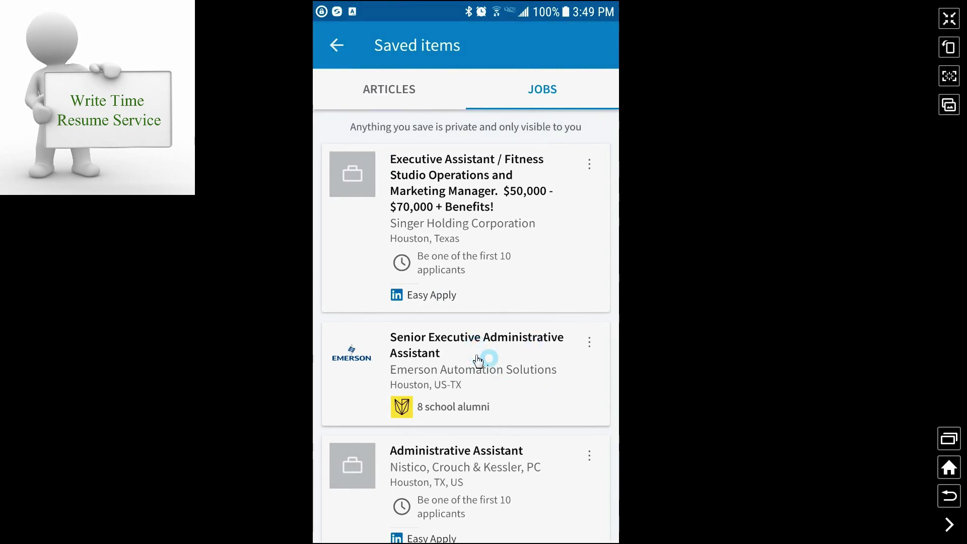
Scroll the saved jobs and open the Senior Executive Administrative Assistant posting.
{"action": "left_click_drag", "start_coordinate": [531, 489], "coordinate": [549, 309]}
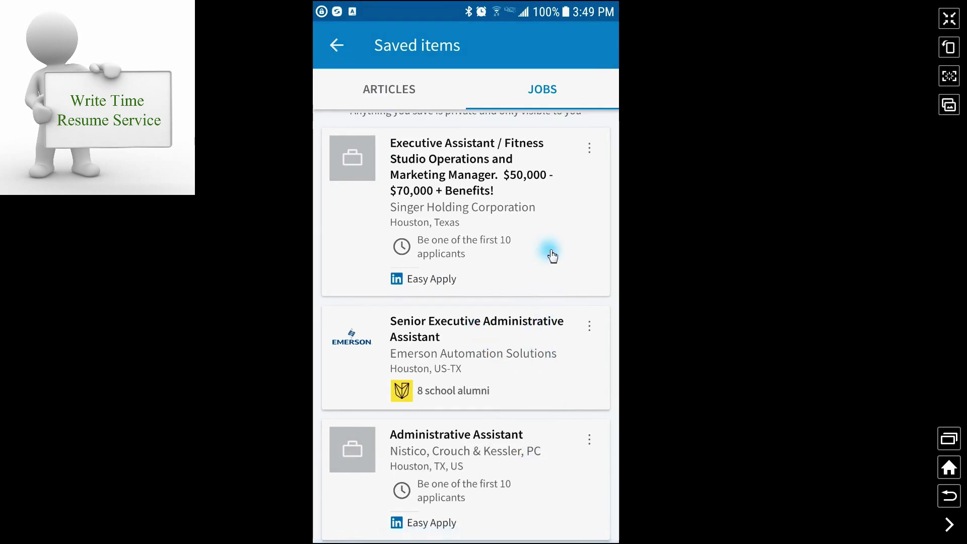
{"action": "left_click_drag", "start_coordinate": [546, 267], "coordinate": [529, 432]}
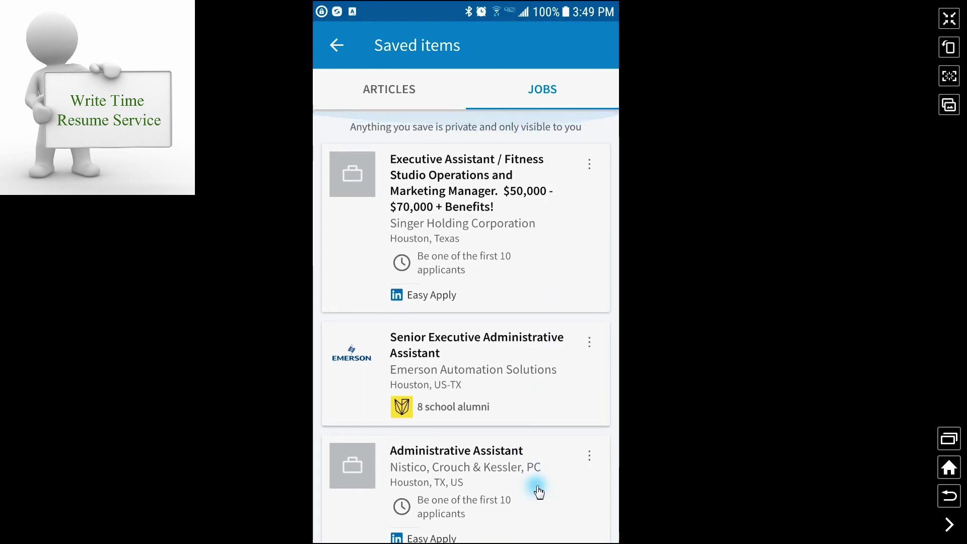
{"action": "left_click_drag", "start_coordinate": [537, 491], "coordinate": [556, 343]}
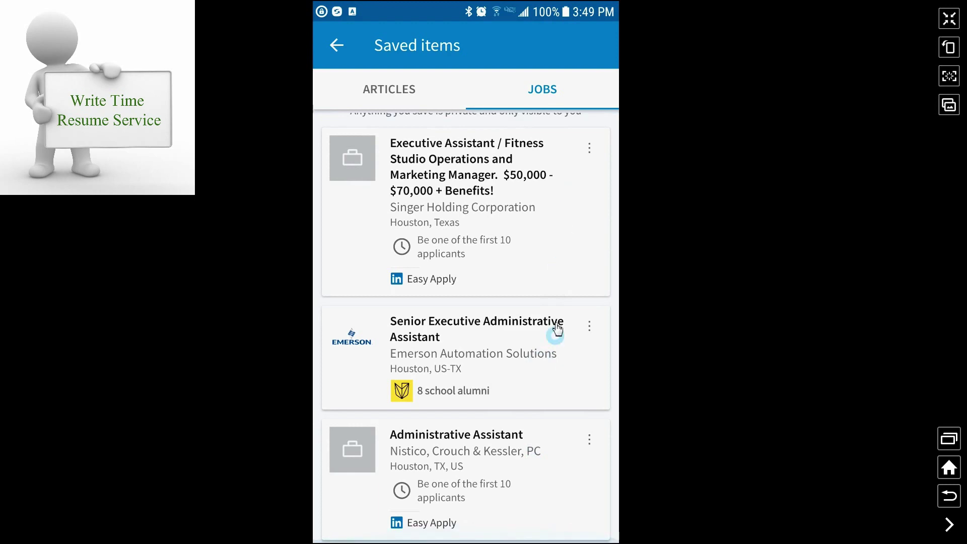
{"action": "left_click_drag", "start_coordinate": [557, 258], "coordinate": [521, 492]}
{"action": "left_click_drag", "start_coordinate": [471, 334], "coordinate": [473, 343]}
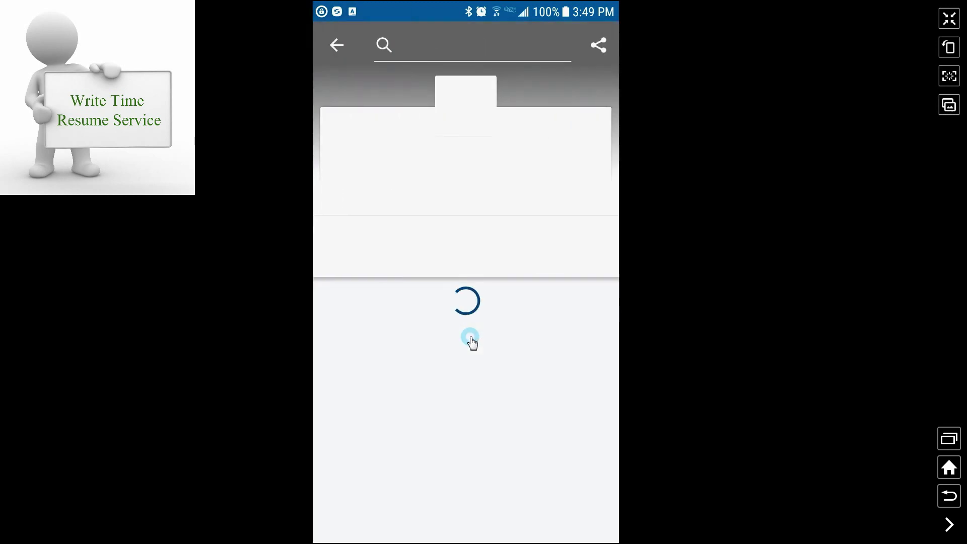
Apply through Emerson's career site, which shows the job unavailable, then close that page.
{"action": "left_click_drag", "start_coordinate": [526, 502], "coordinate": [528, 507]}
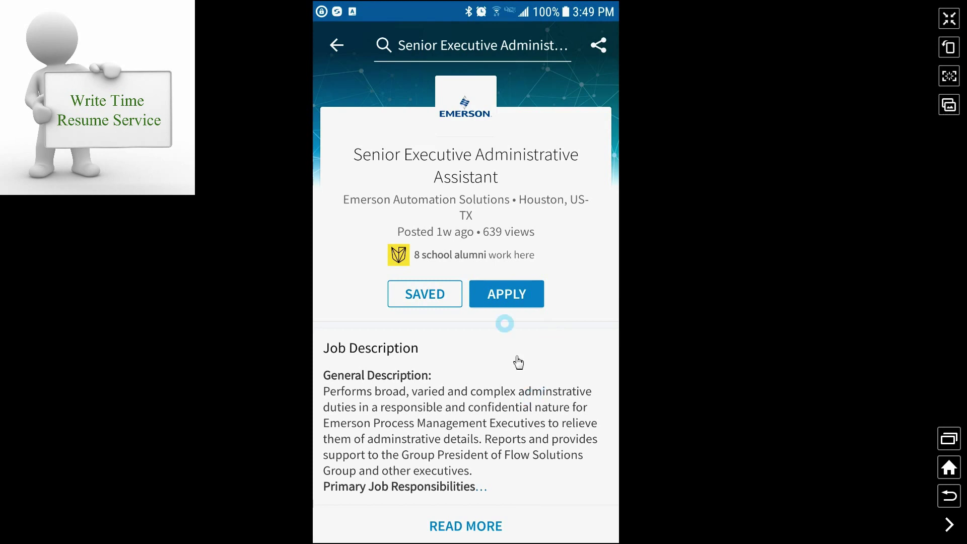
{"action": "left_click", "coordinate": [499, 286]}
{"action": "left_click", "coordinate": [500, 302]}
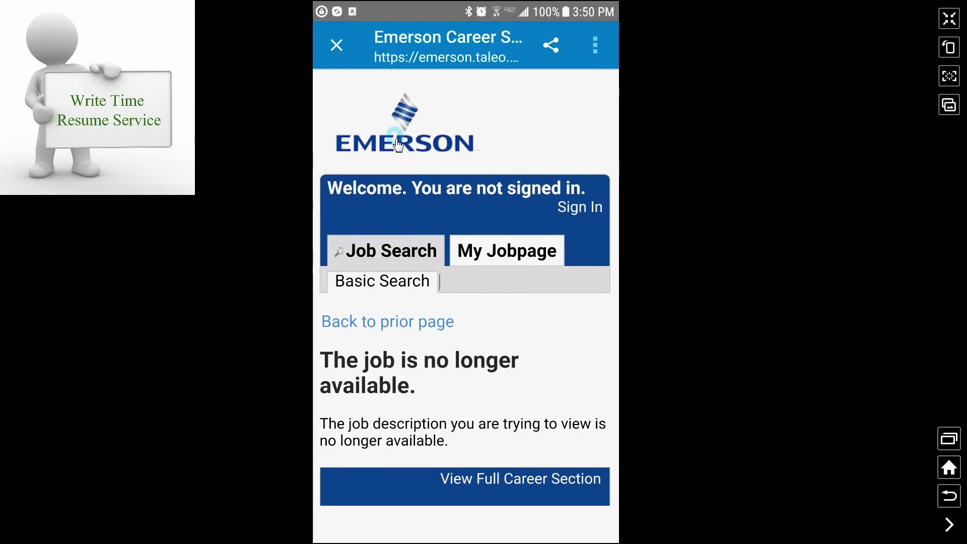
{"action": "left_click", "coordinate": [337, 47]}
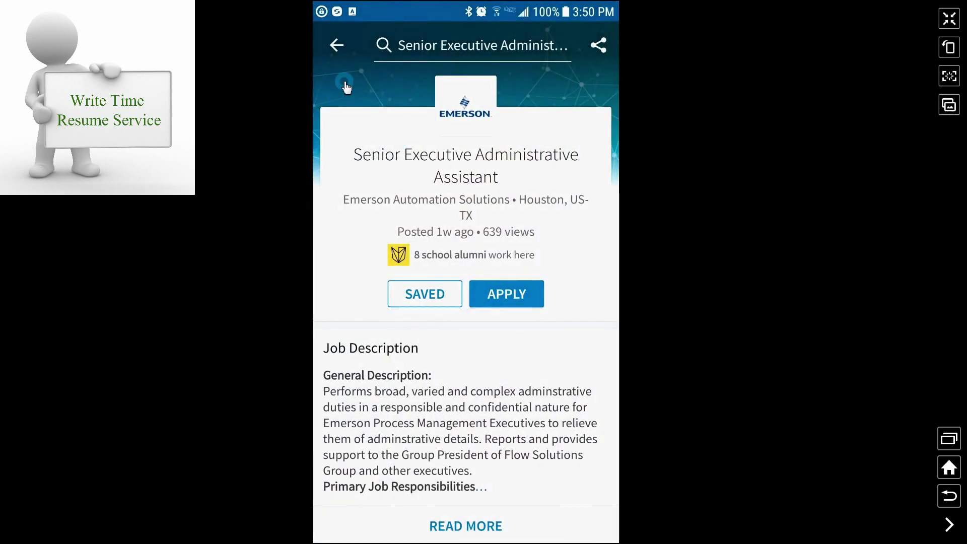
{"action": "left_click", "coordinate": [336, 47]}
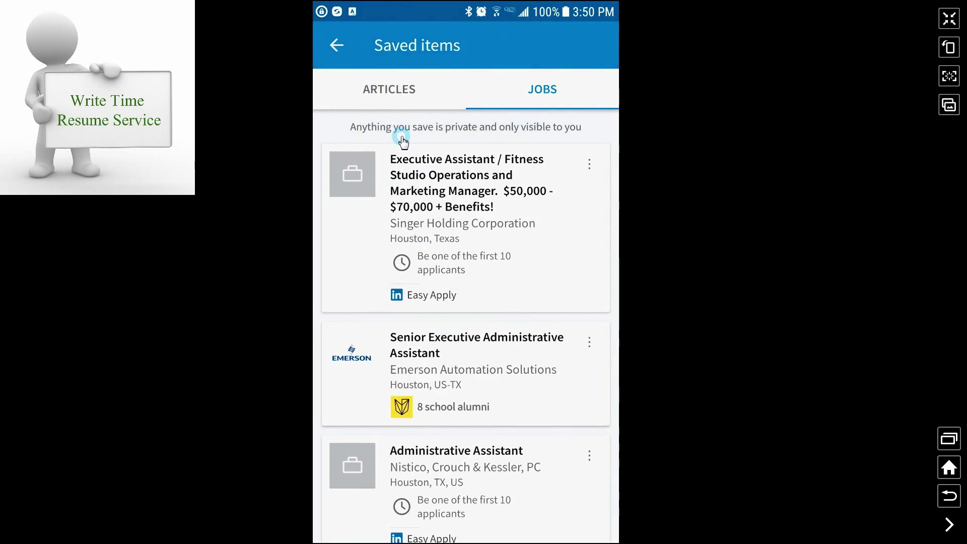
{"action": "left_click", "coordinate": [336, 49]}
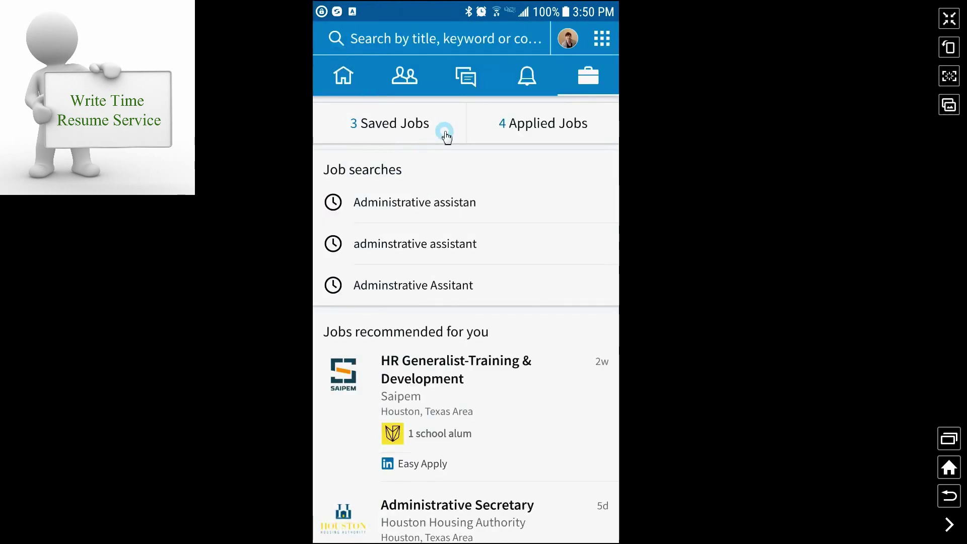
{"action": "left_click", "coordinate": [424, 247]}
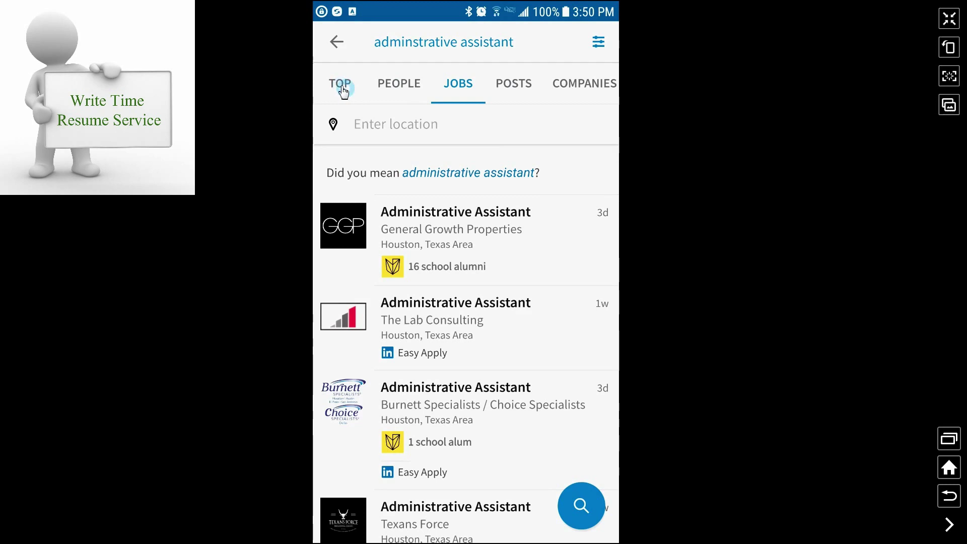
{"action": "left_click", "coordinate": [362, 126]}
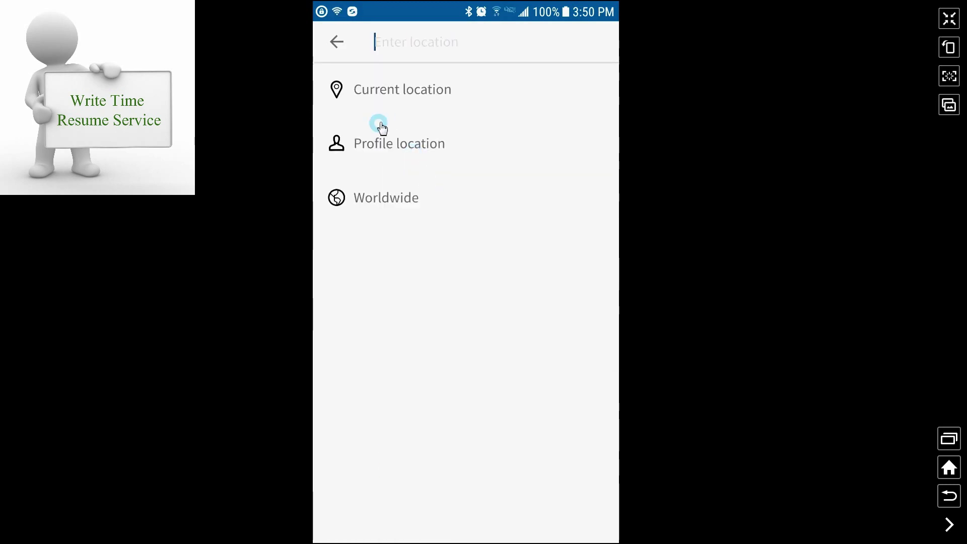
{"action": "type", "text": "77070"}
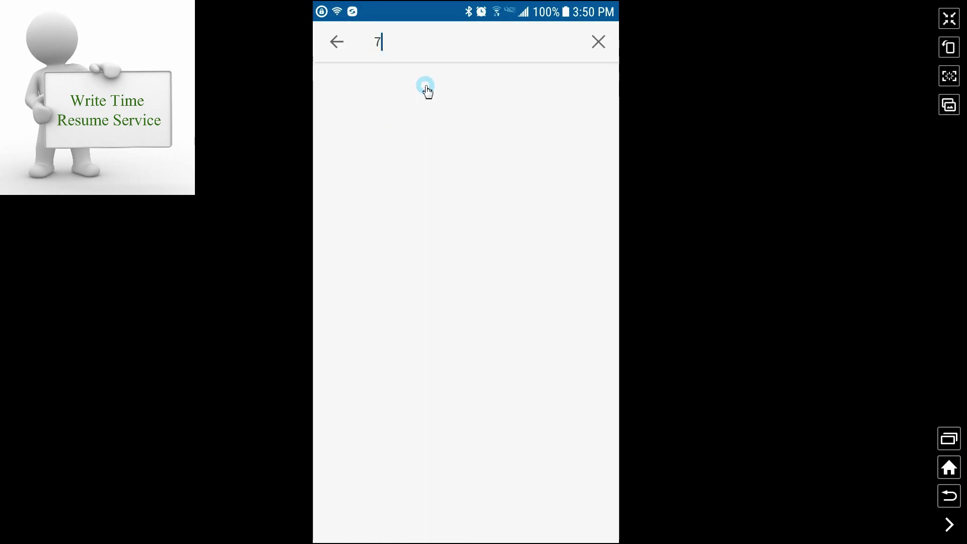
{"action": "left_click", "coordinate": [426, 88]}
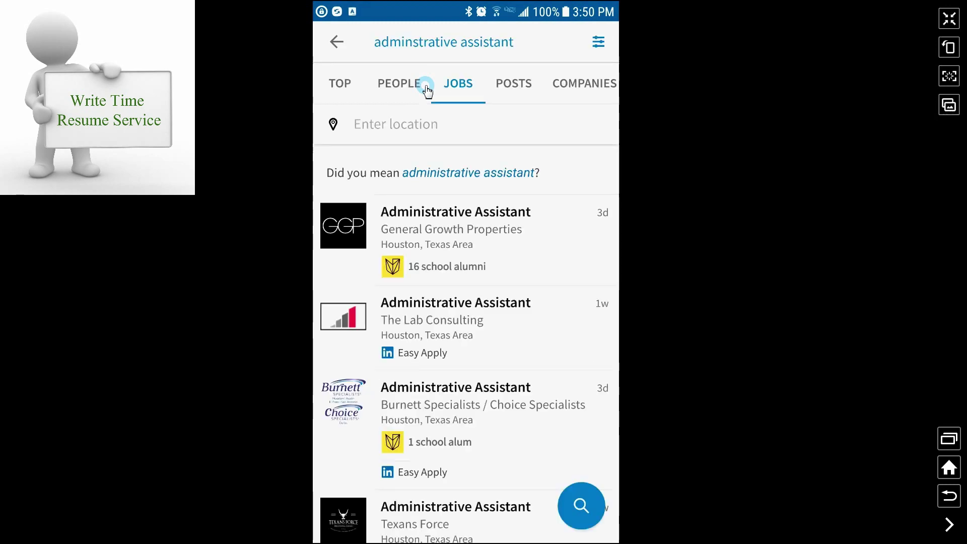
{"action": "left_click_drag", "start_coordinate": [527, 383], "coordinate": [529, 322]}
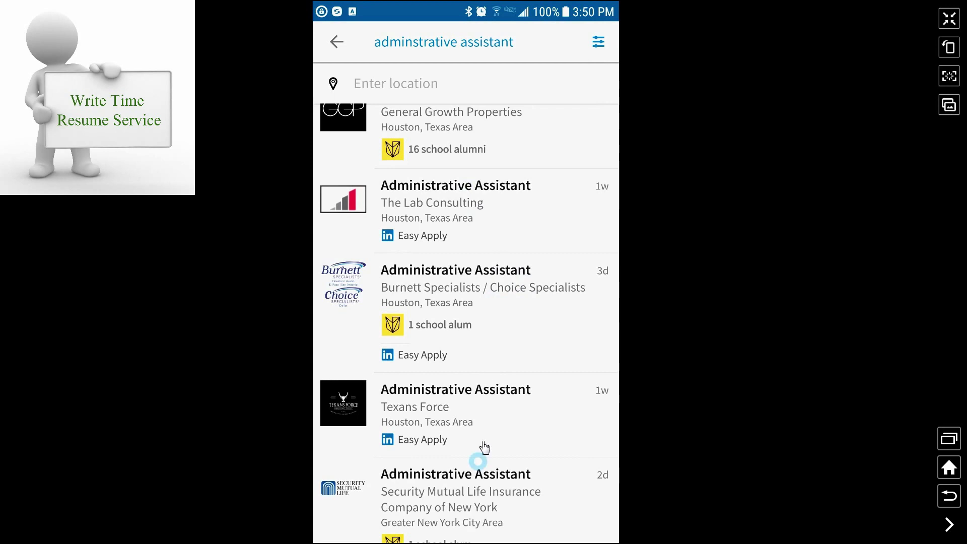
{"action": "left_click_drag", "start_coordinate": [488, 390], "coordinate": [522, 134]}
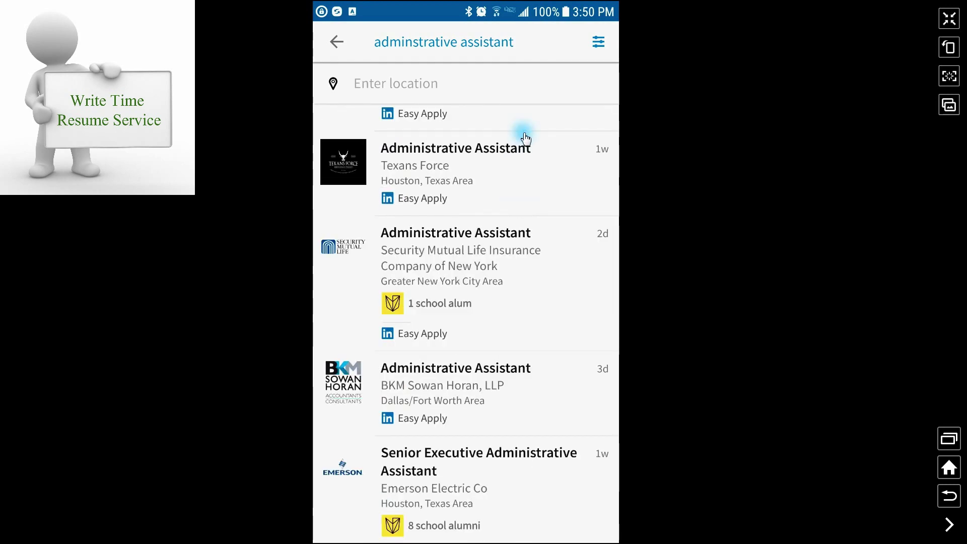
{"action": "left_click_drag", "start_coordinate": [497, 419], "coordinate": [497, 510]}
{"action": "left_click_drag", "start_coordinate": [505, 290], "coordinate": [509, 494]}
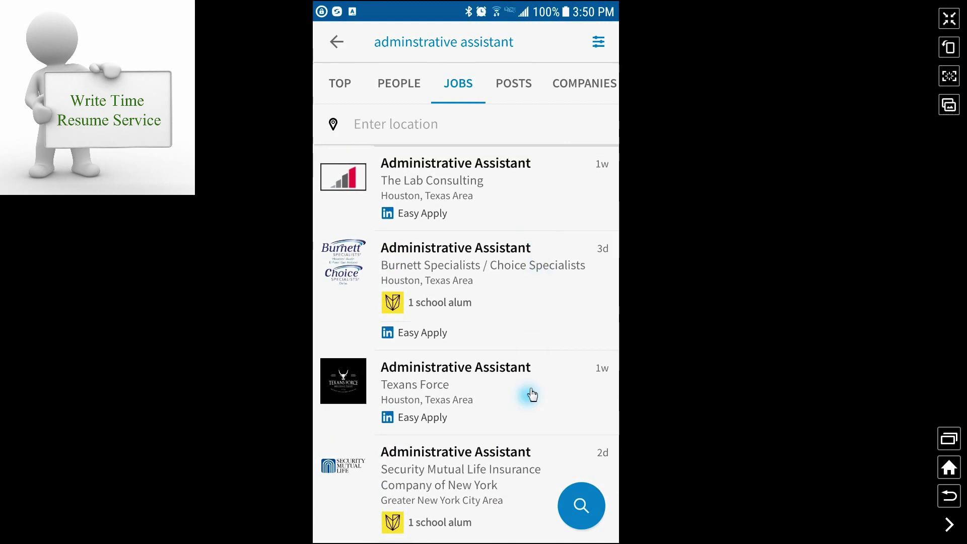
{"action": "left_click_drag", "start_coordinate": [529, 395], "coordinate": [527, 472]}
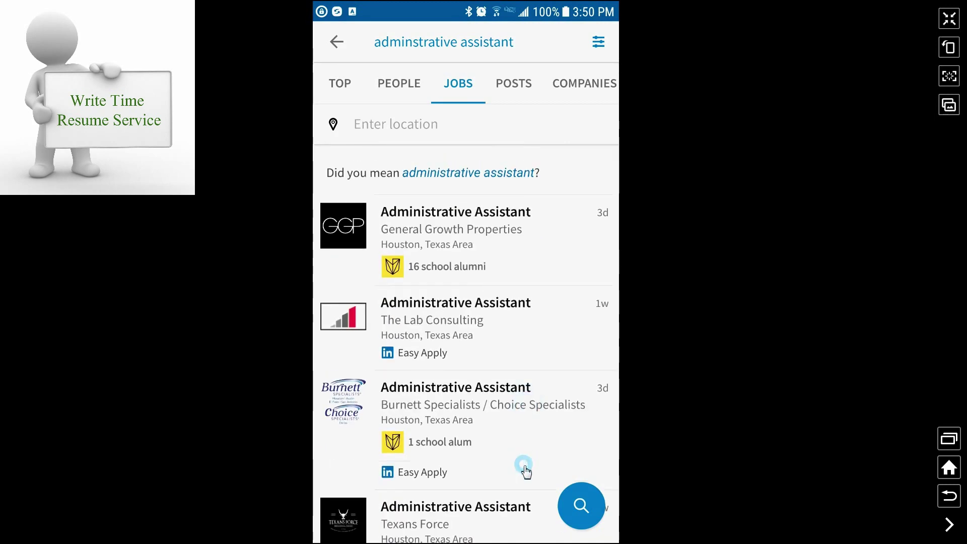
{"action": "left_click", "coordinate": [478, 217]}
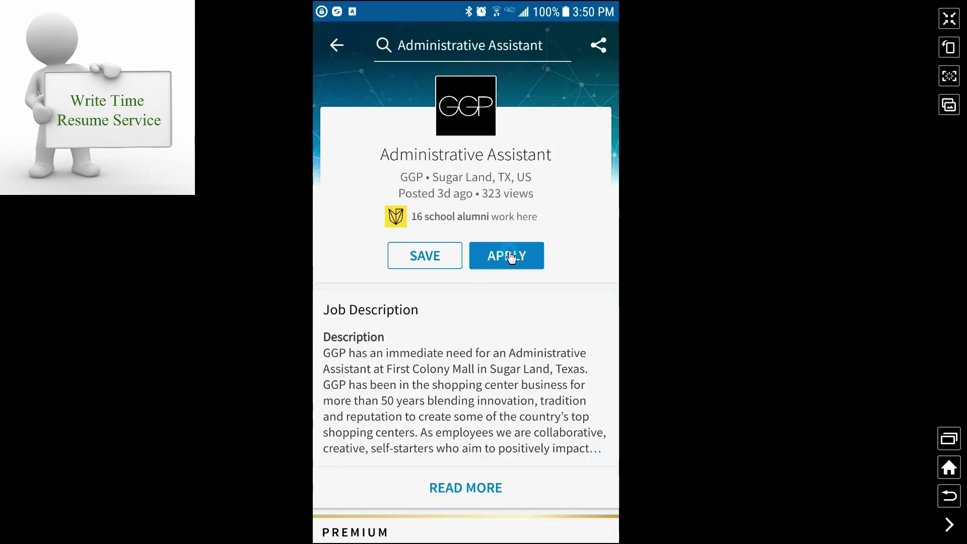
{"action": "left_click", "coordinate": [510, 257]}
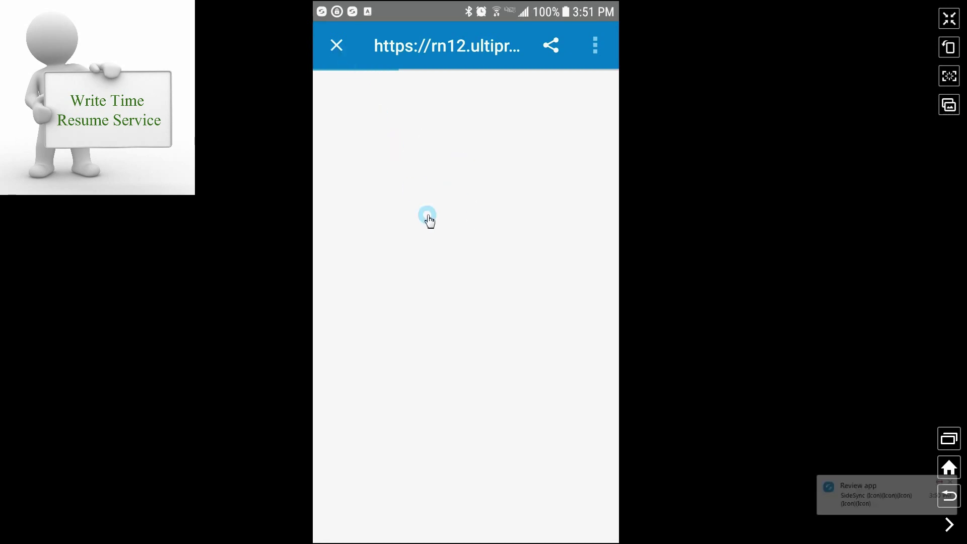
{"action": "left_click", "coordinate": [338, 46]}
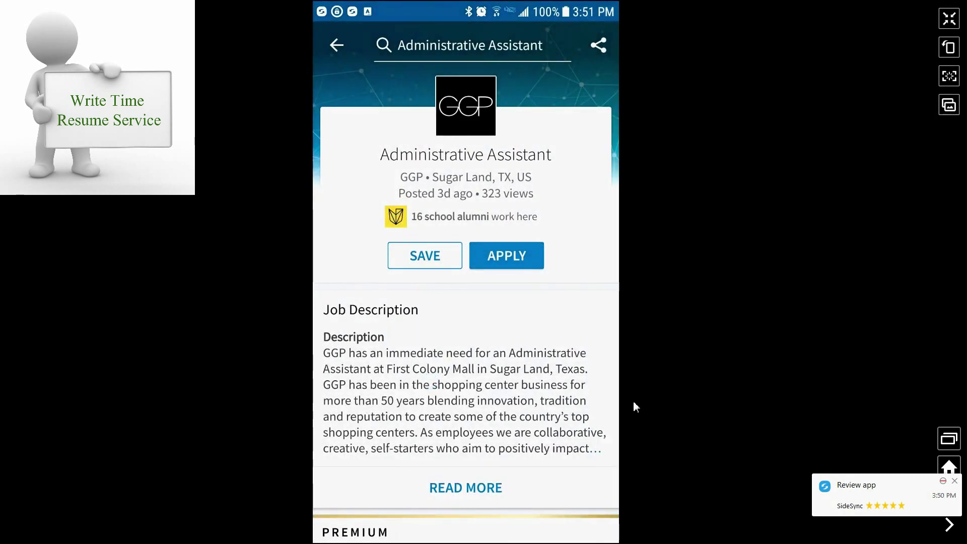
{"action": "left_click", "coordinate": [955, 481]}
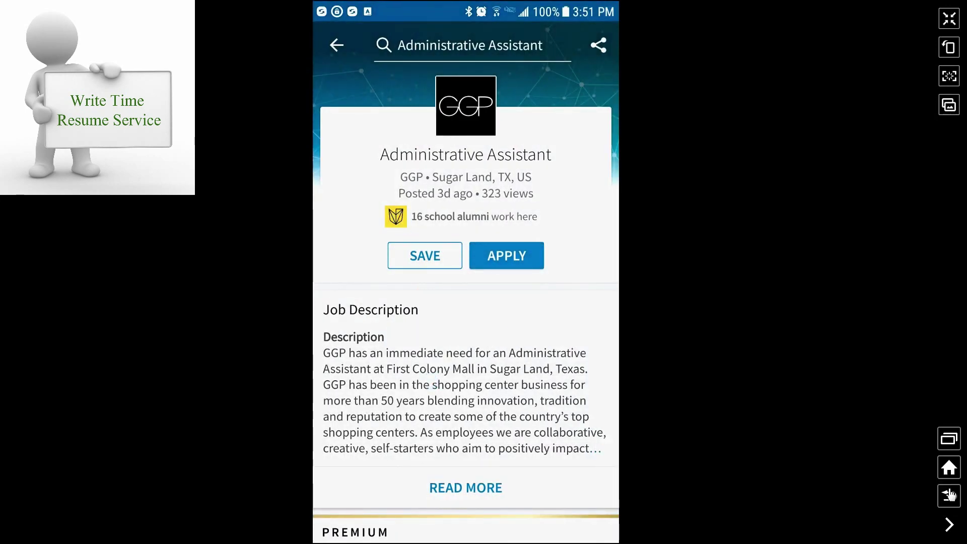
{"action": "left_click", "coordinate": [527, 266]}
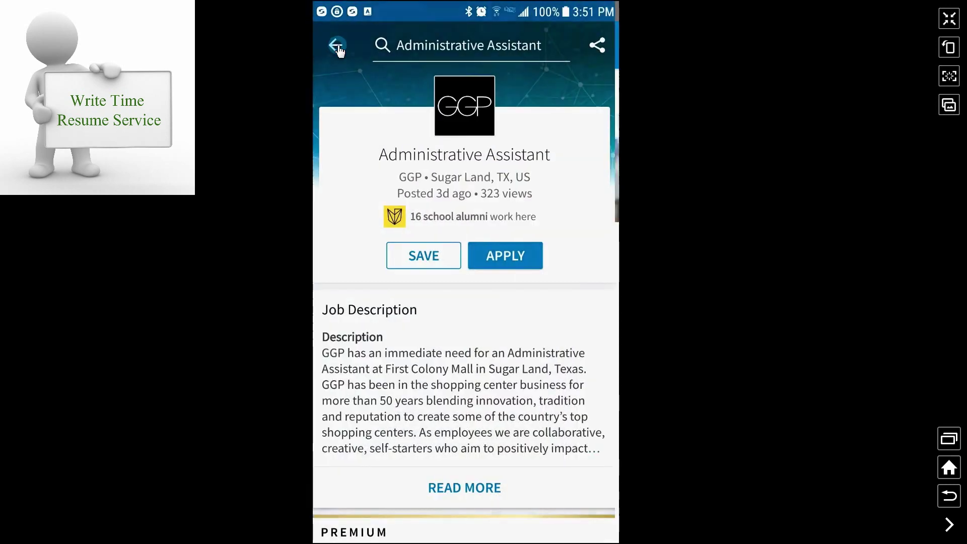
{"action": "left_click", "coordinate": [338, 49]}
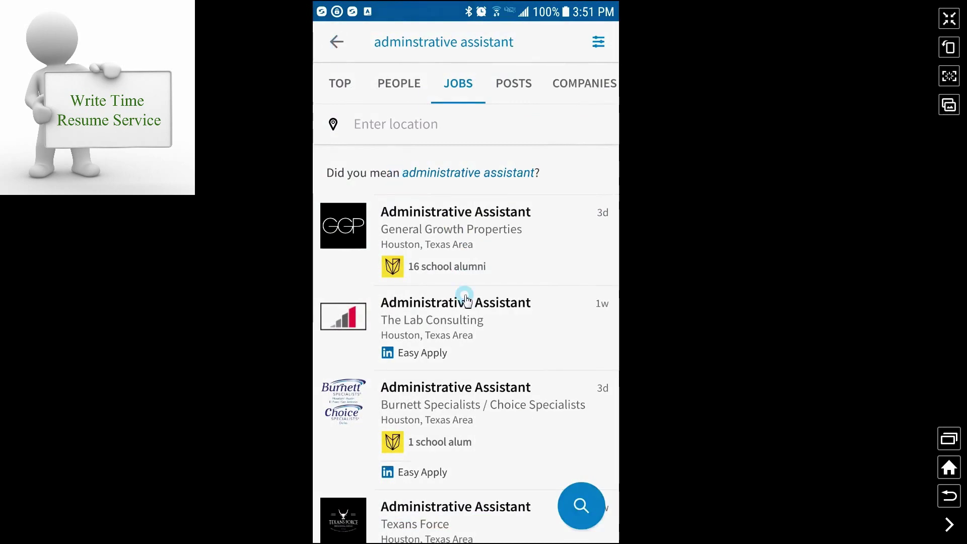
{"action": "left_click_drag", "start_coordinate": [501, 413], "coordinate": [531, 145]}
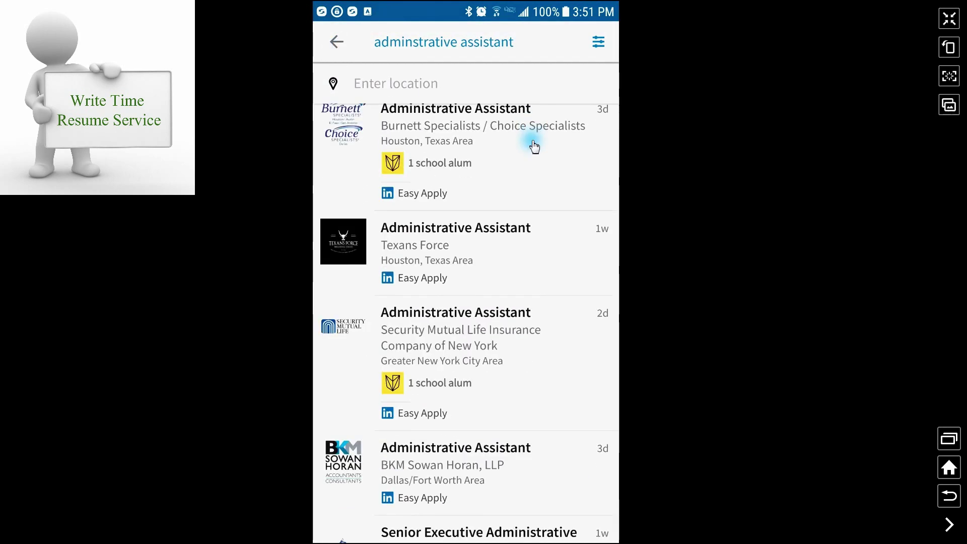
{"action": "left_click_drag", "start_coordinate": [524, 376], "coordinate": [536, 233]}
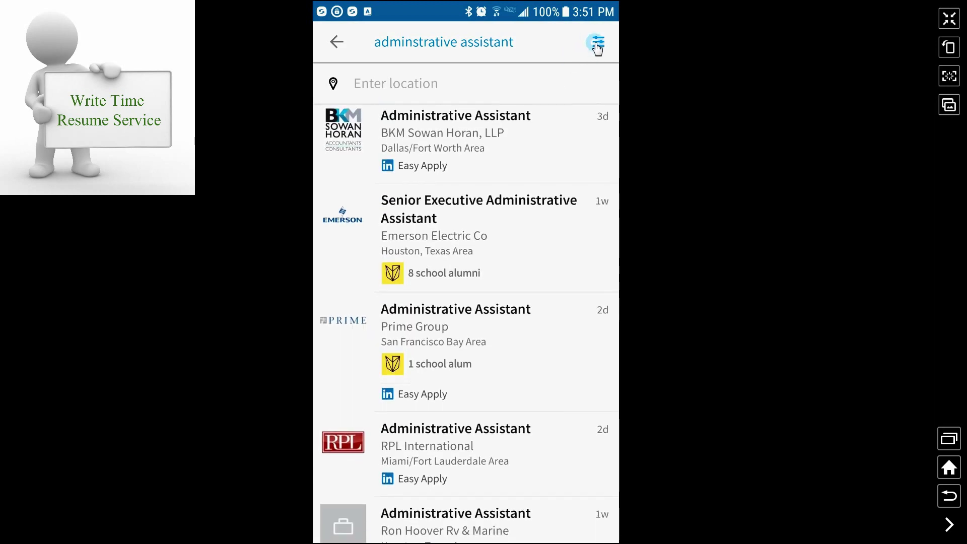
{"action": "left_click", "coordinate": [597, 42]}
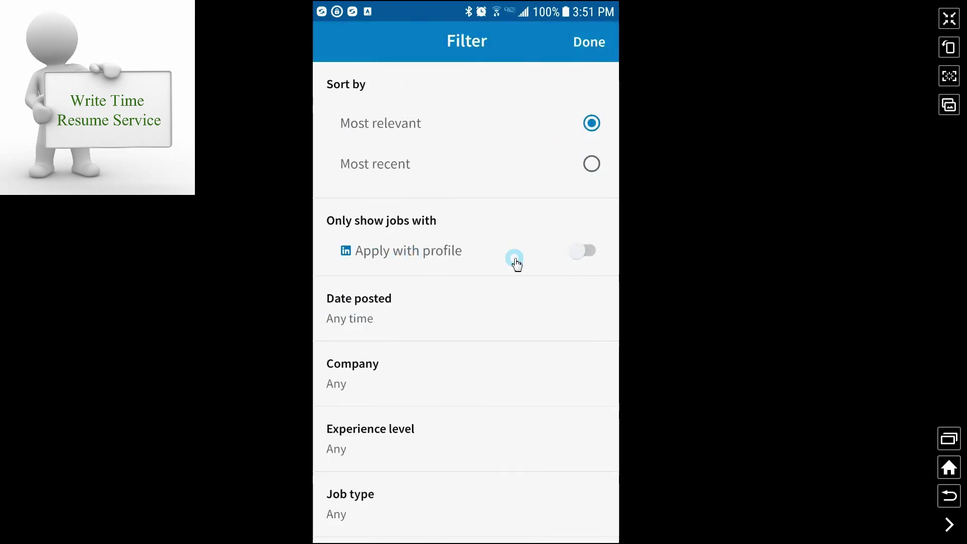
{"action": "left_click", "coordinate": [591, 50]}
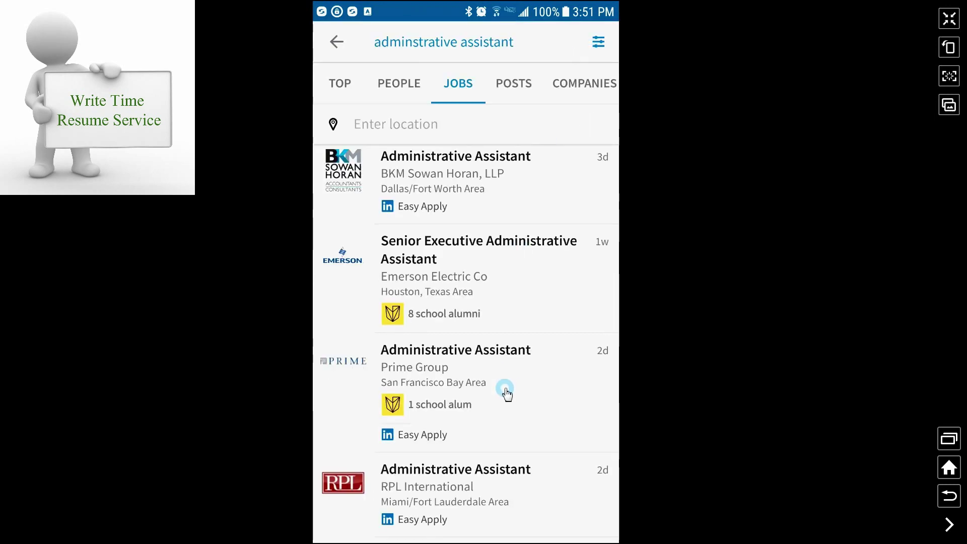
{"action": "left_click_drag", "start_coordinate": [513, 439], "coordinate": [546, 199]}
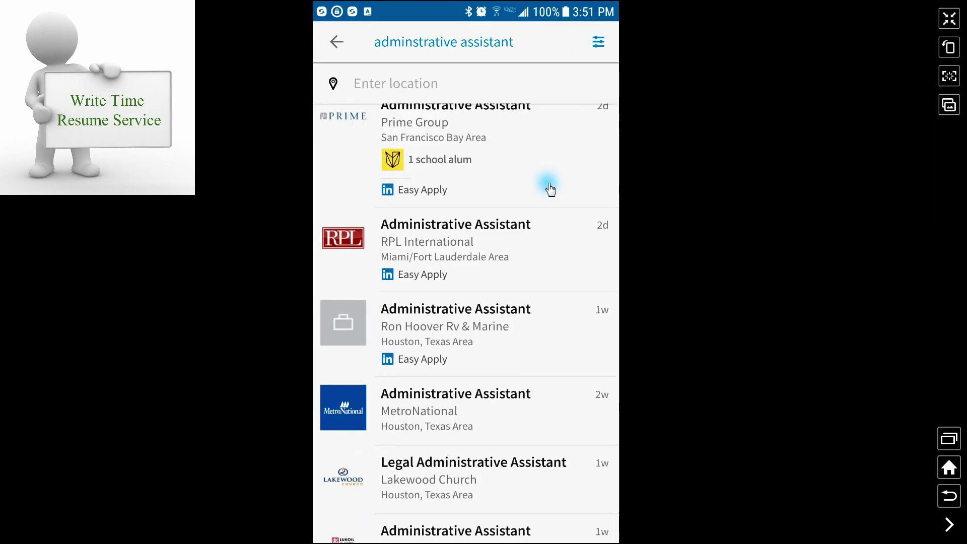
{"action": "left_click_drag", "start_coordinate": [525, 415], "coordinate": [557, 184]}
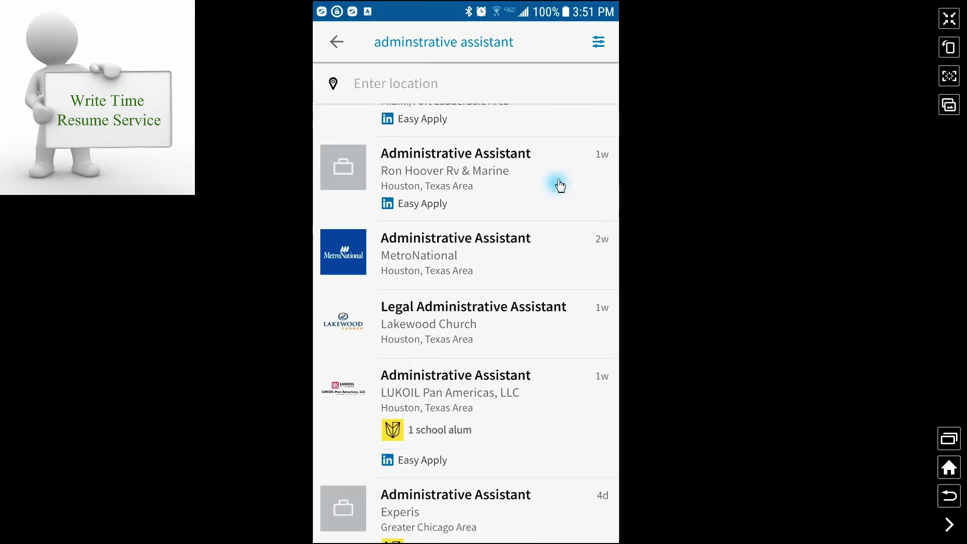
{"action": "left_click_drag", "start_coordinate": [494, 509], "coordinate": [528, 173]}
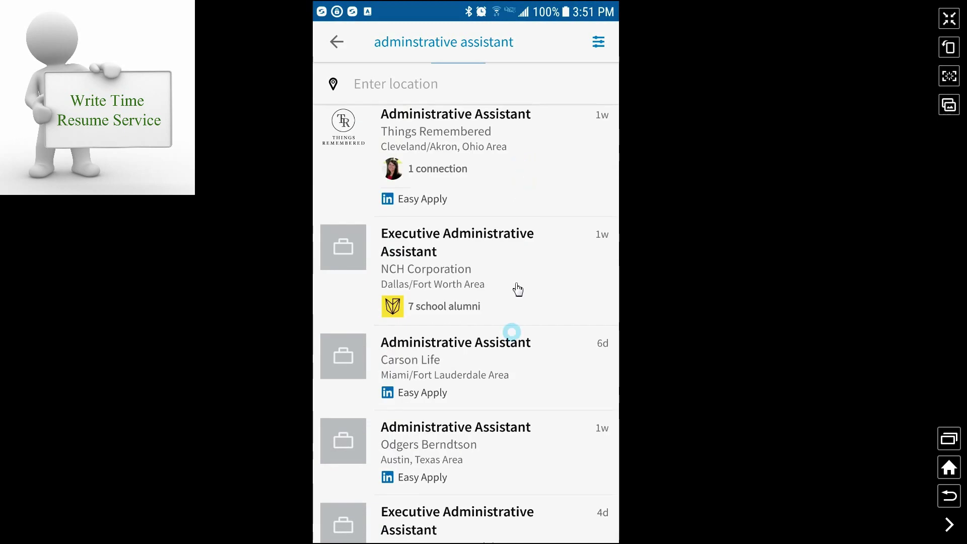
{"action": "left_click_drag", "start_coordinate": [518, 439], "coordinate": [531, 112]}
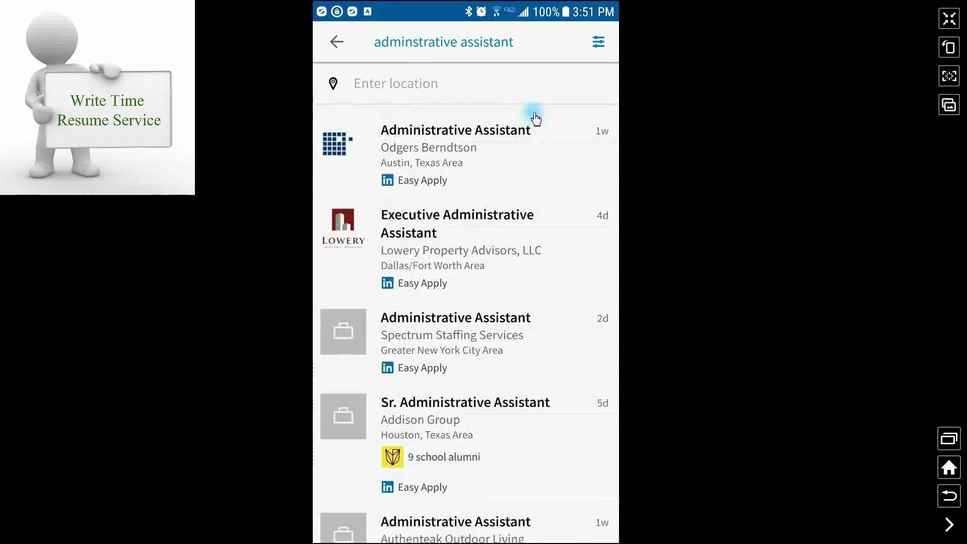
Review the four Applied Jobs, all expired 2yr ago, then return to the Jobs home screen.
{"action": "left_click", "coordinate": [336, 45]}
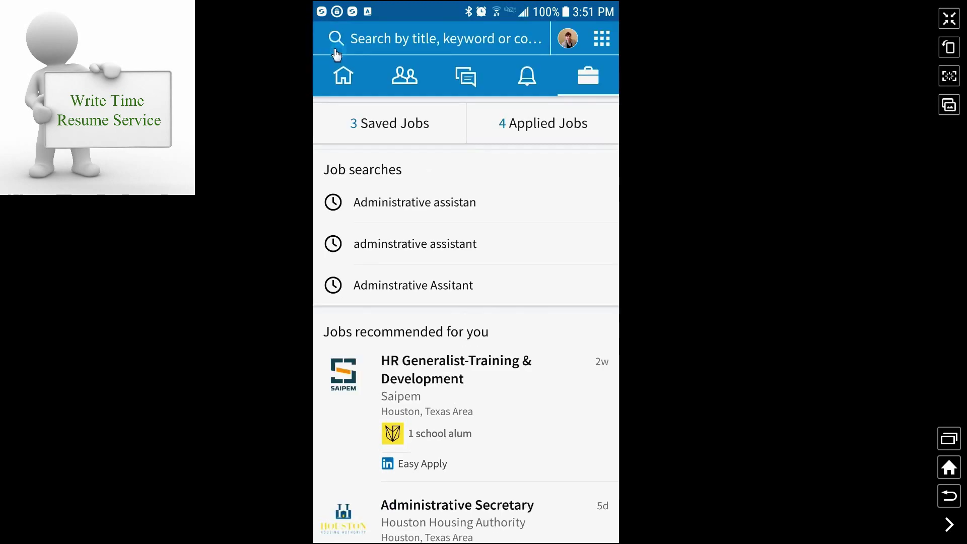
{"action": "left_click_drag", "start_coordinate": [494, 217], "coordinate": [513, 170]}
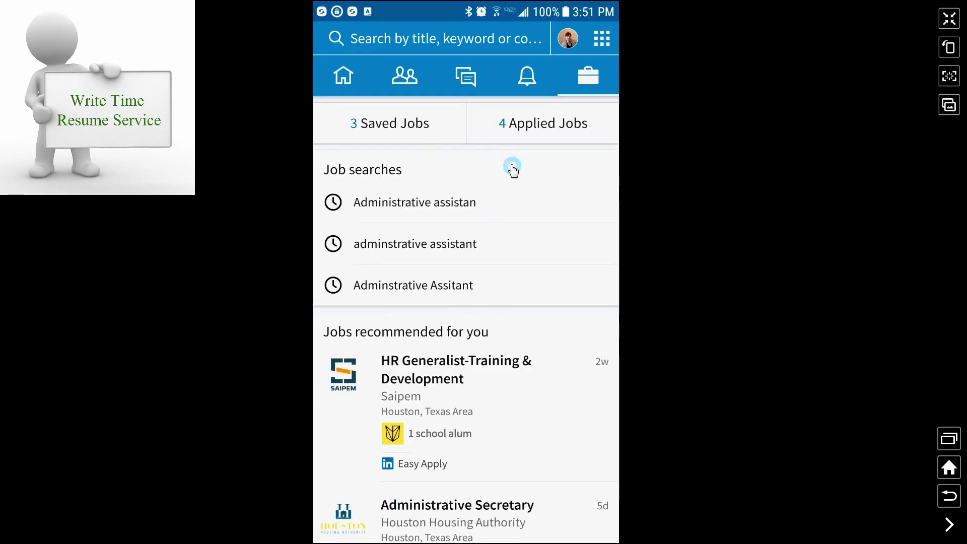
{"action": "left_click", "coordinate": [527, 130]}
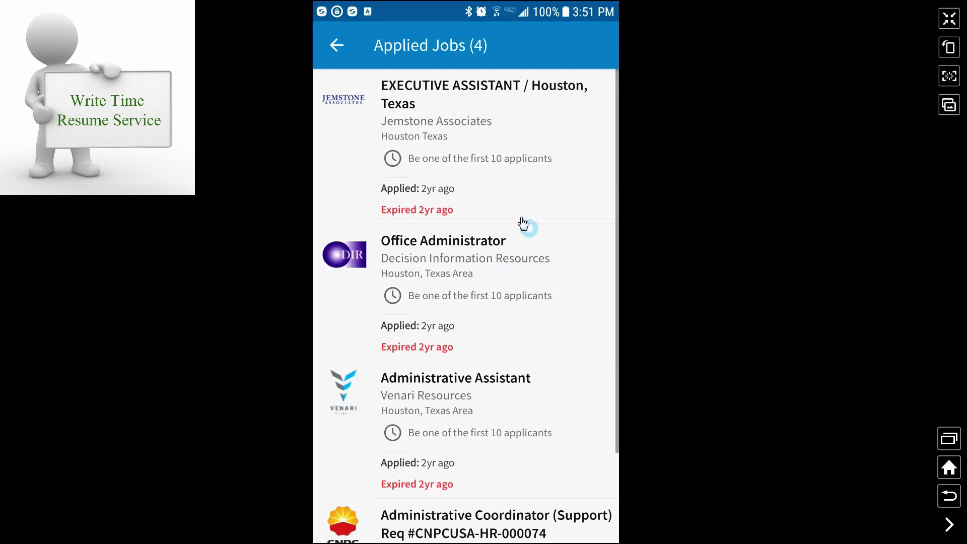
{"action": "left_click_drag", "start_coordinate": [540, 449], "coordinate": [568, 264]}
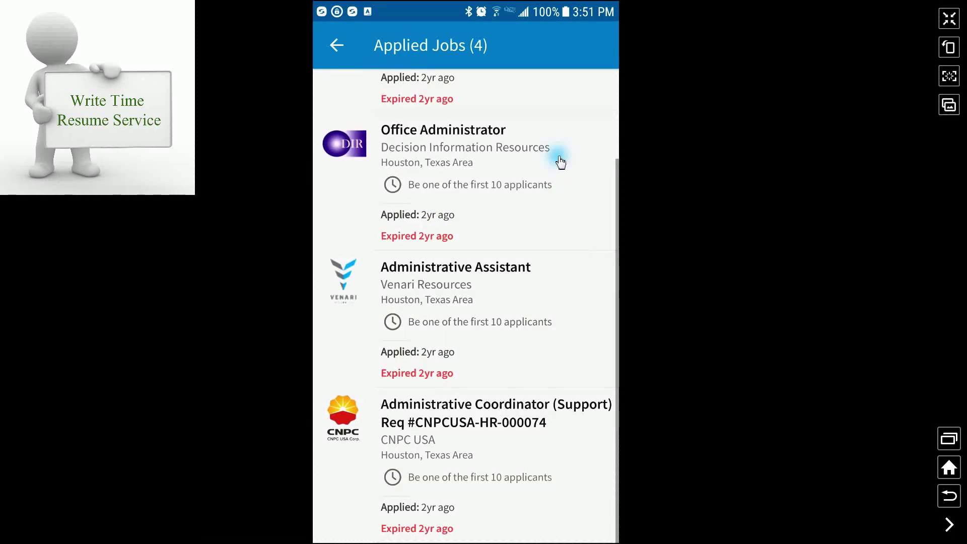
{"action": "left_click_drag", "start_coordinate": [560, 161], "coordinate": [512, 268]}
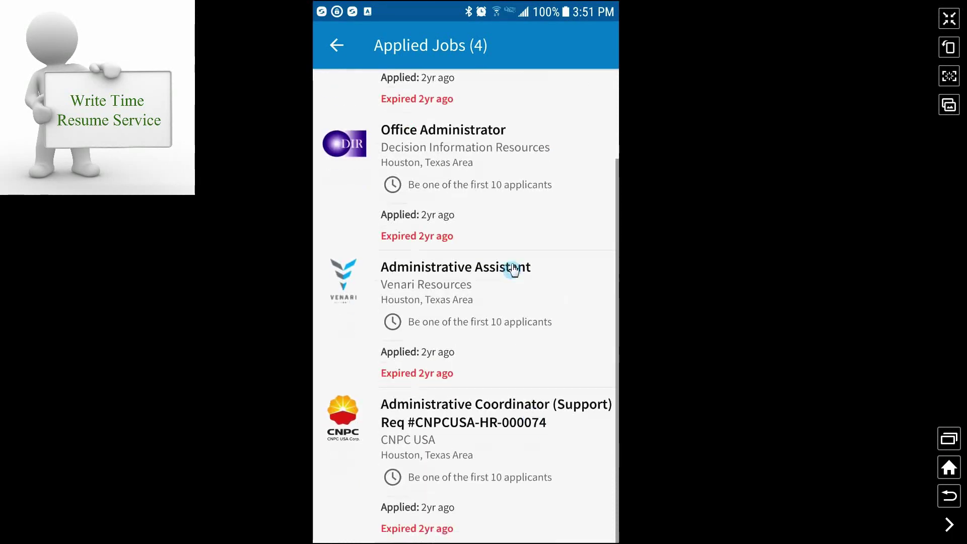
{"action": "left_click_drag", "start_coordinate": [549, 190], "coordinate": [539, 395]}
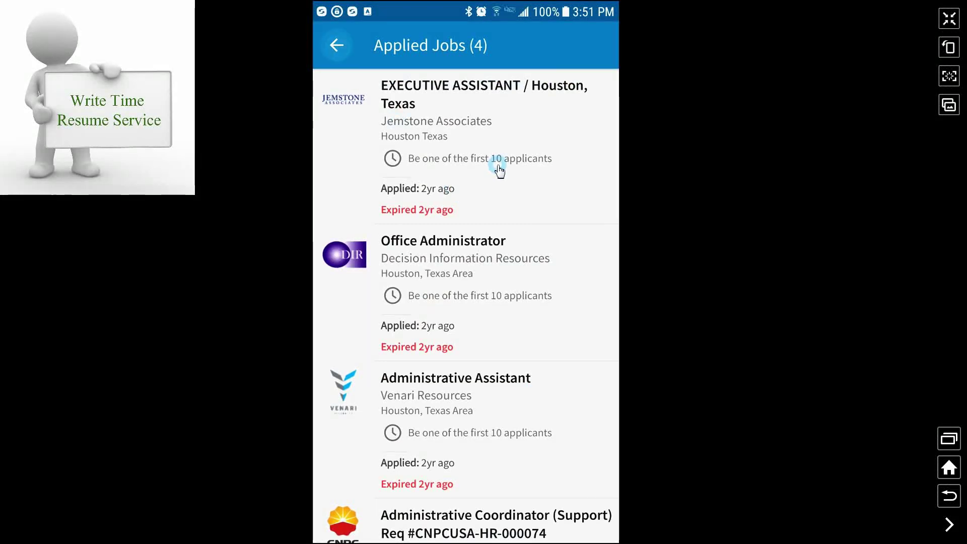
{"action": "right_click", "coordinate": [503, 135]}
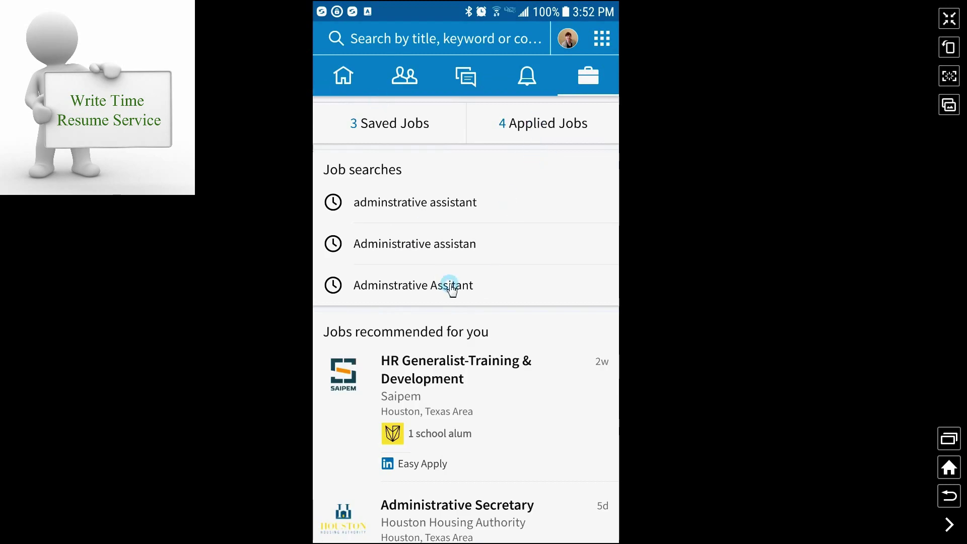
{"action": "left_click", "coordinate": [589, 91]}
{"action": "left_click", "coordinate": [548, 212]}
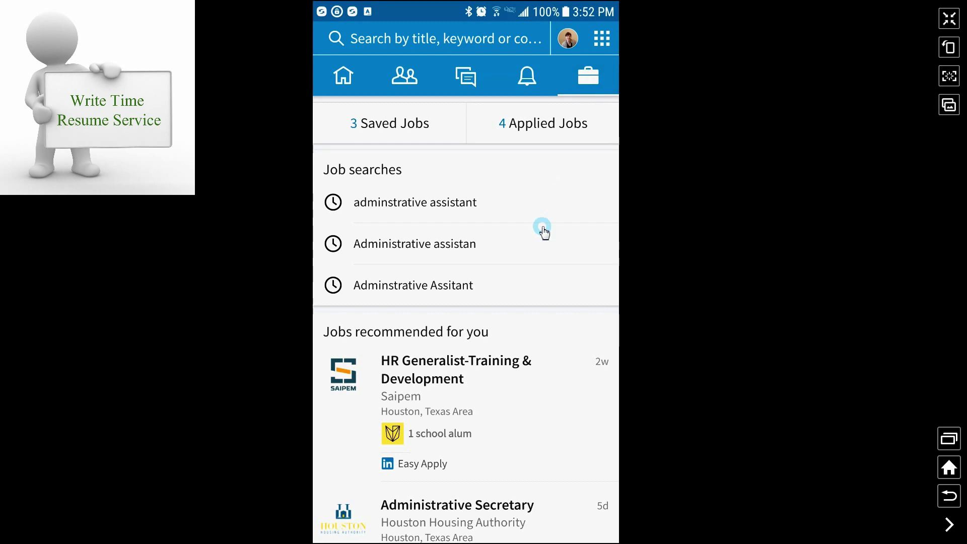